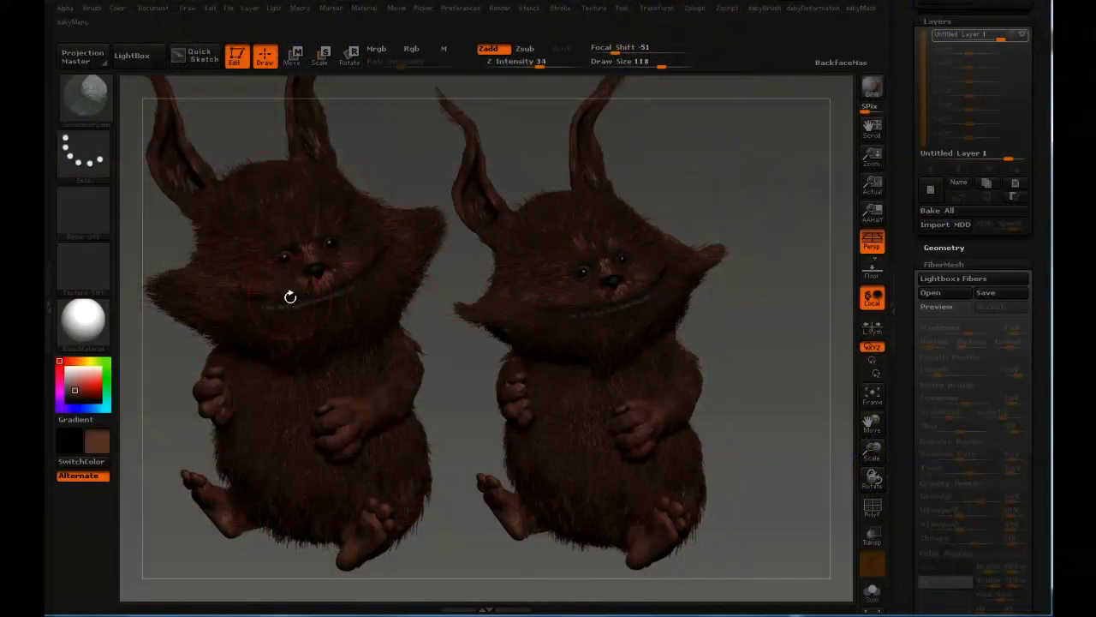
Step: Clear the leftover copy of the creature from the canvas and reposition the model in the view
{"action": "key", "text": "ctrl"}
{"action": "key", "text": "ctrl+n"}
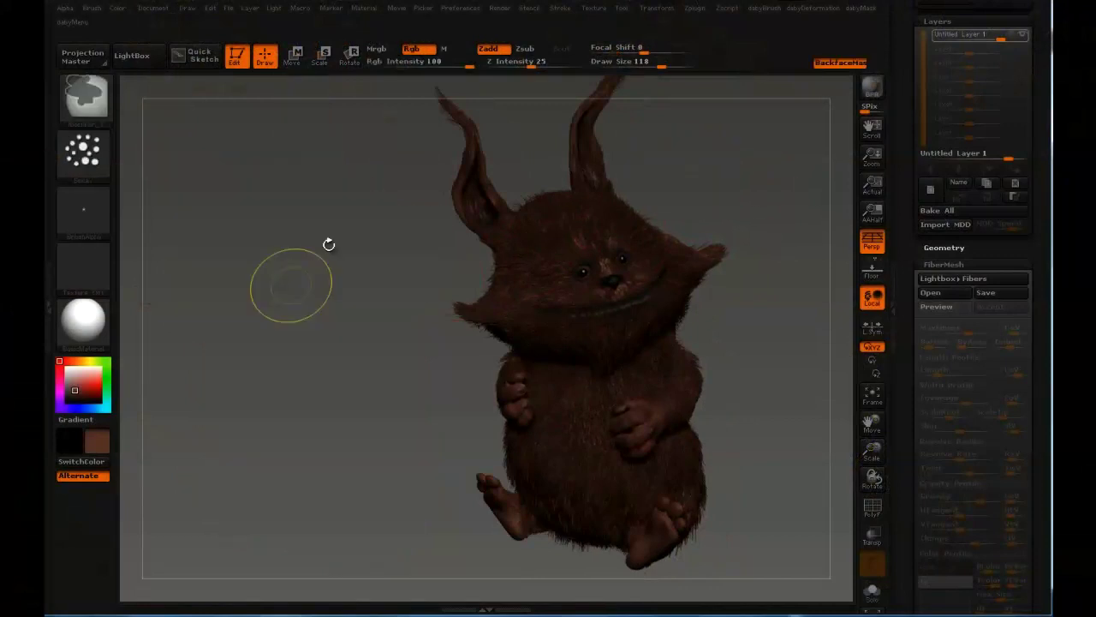
{"action": "left_click_drag", "start_coordinate": [739, 152], "coordinate": [632, 144], "text": "alt"}
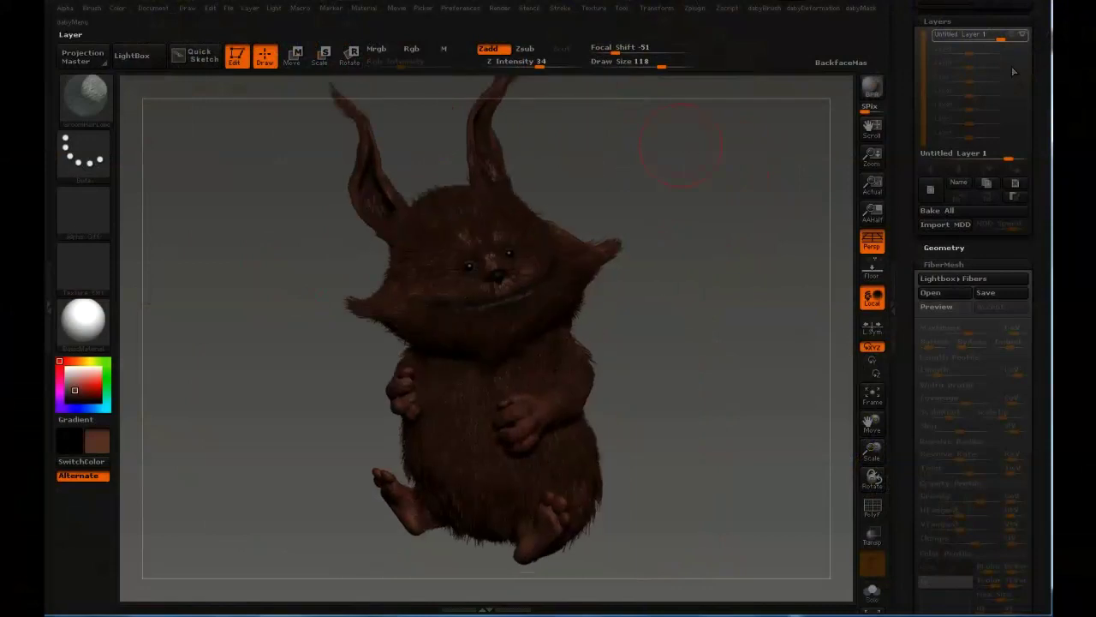
Step: Toggle the fur layer's visibility to compare its effect and bake all layers into the fibers
{"action": "left_click", "coordinate": [1023, 36]}
{"action": "left_click", "coordinate": [1024, 36]}
{"action": "left_click", "coordinate": [1026, 35]}
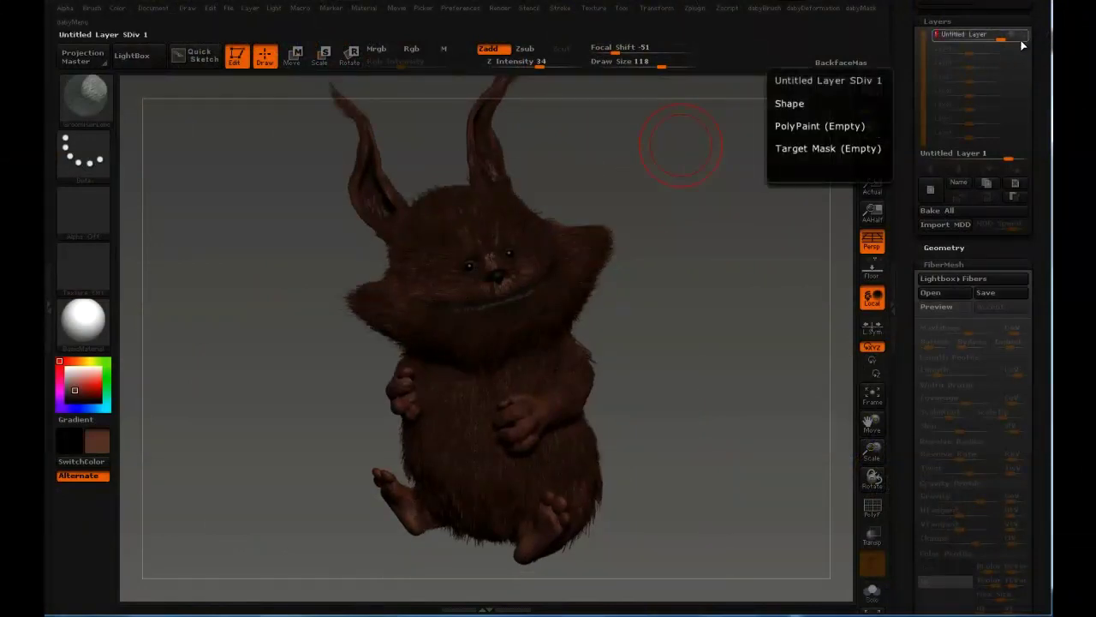
{"action": "left_click", "coordinate": [953, 214]}
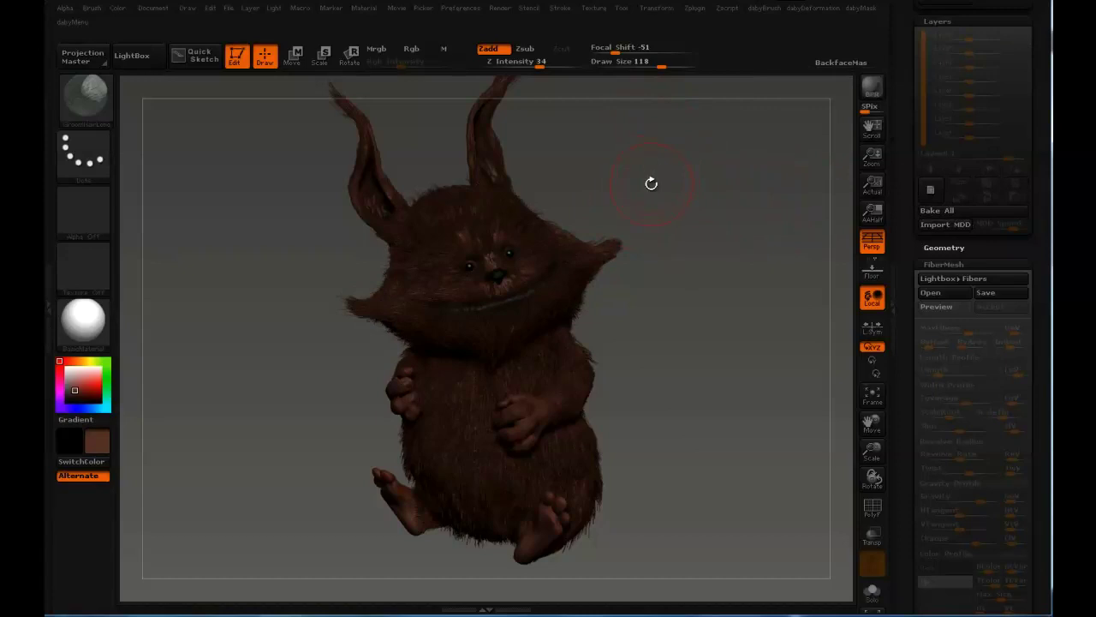
Step: Add a new layer to the fur and clear the mask covering the fibers
{"action": "left_click_drag", "start_coordinate": [636, 184], "coordinate": [674, 170]}
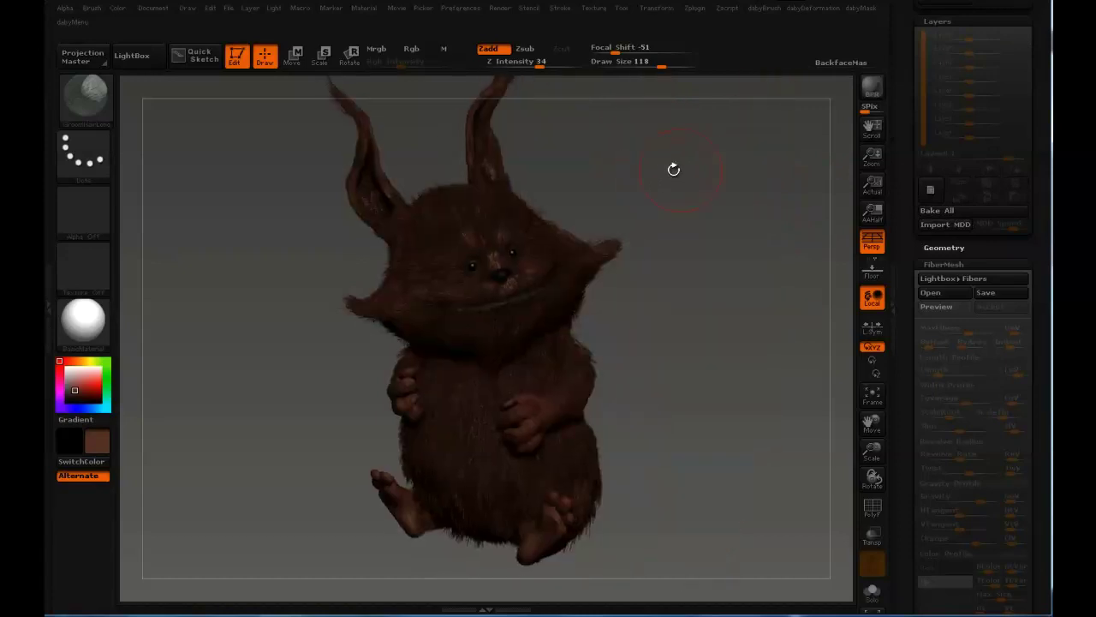
{"action": "left_click", "coordinate": [932, 191]}
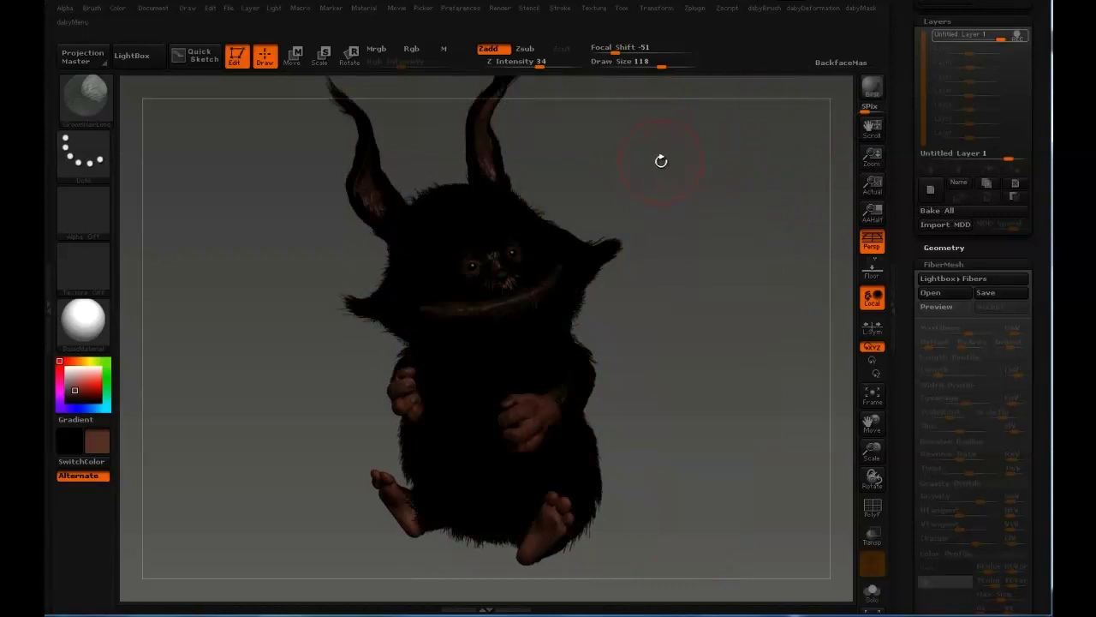
{"action": "key", "text": "ctrl"}
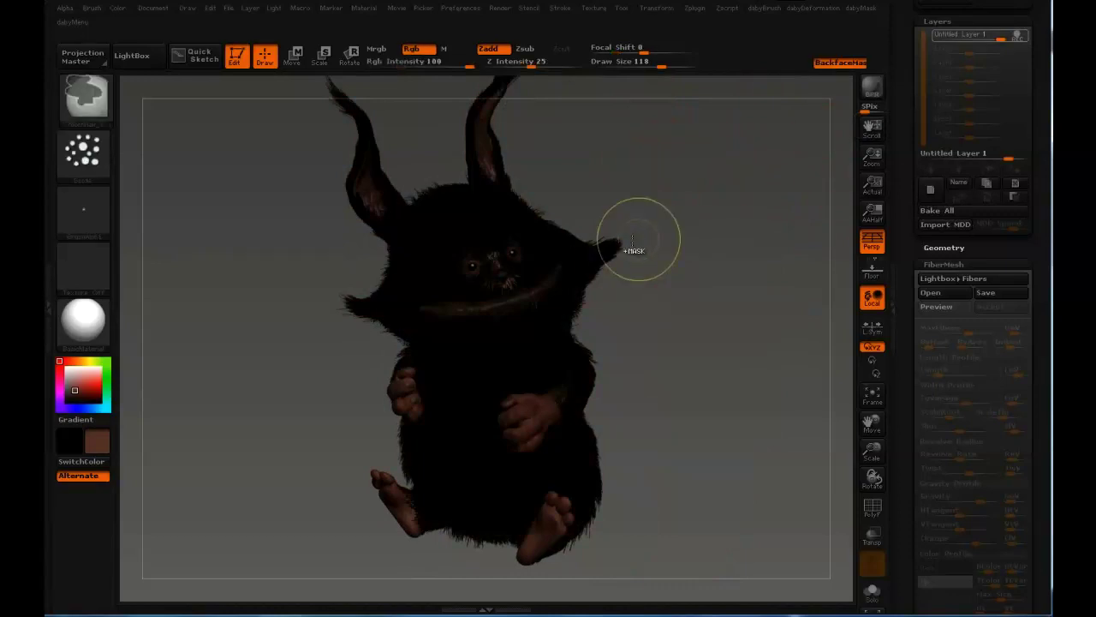
{"action": "left_click", "coordinate": [636, 241], "text": "ctrl"}
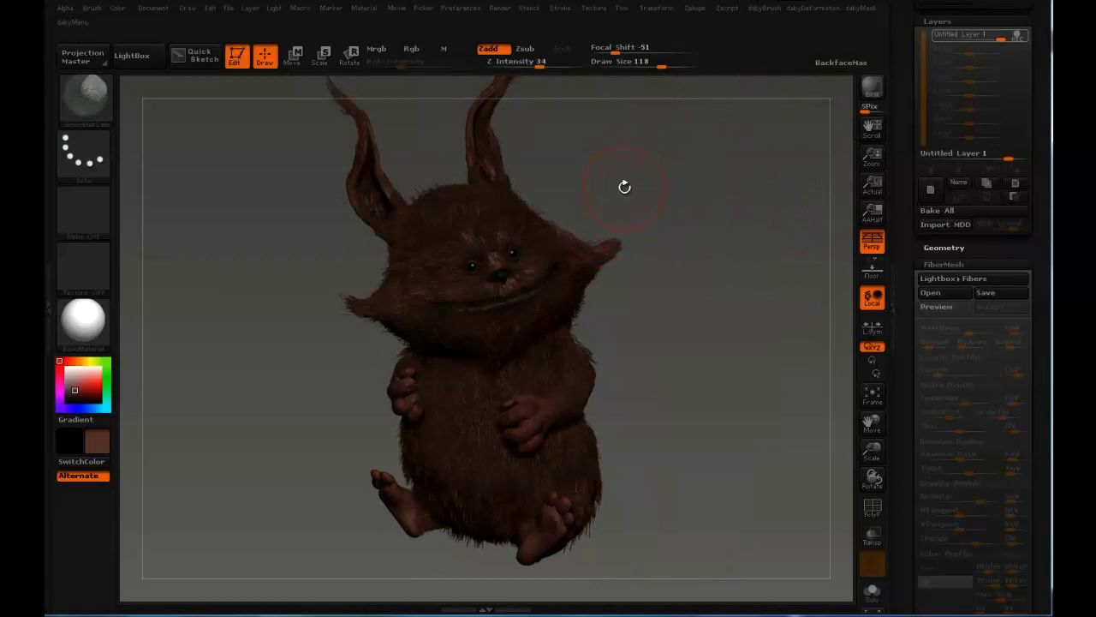
Step: Select the GroomClumps brush, frame the creature's head and set the Draw Size to 74
{"action": "key", "text": "b"}
{"action": "key", "text": "g"}
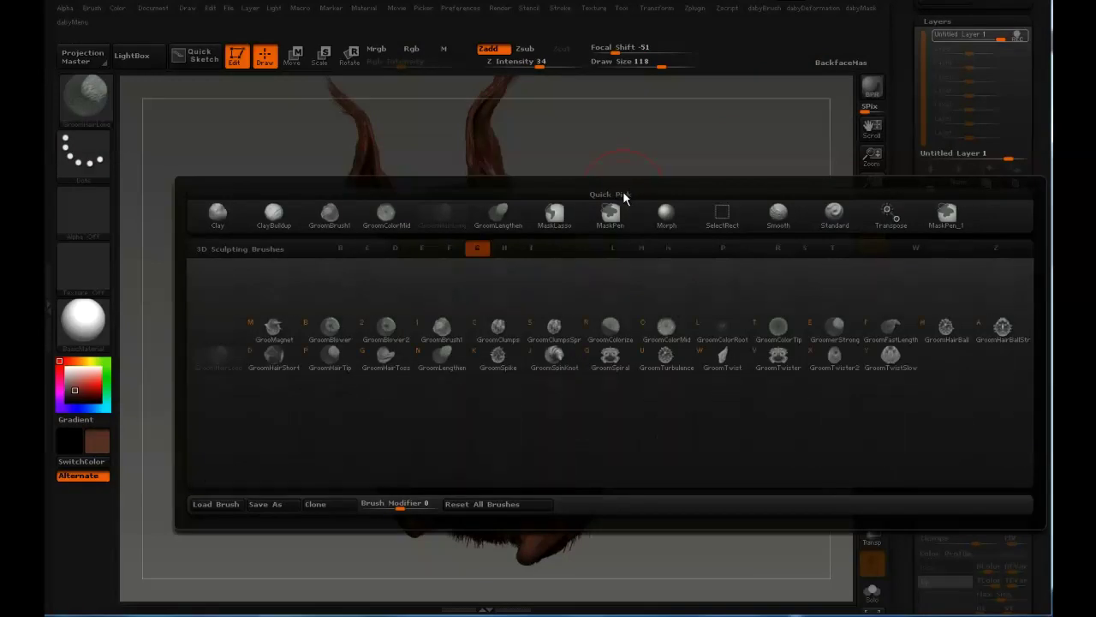
{"action": "left_click", "coordinate": [508, 339]}
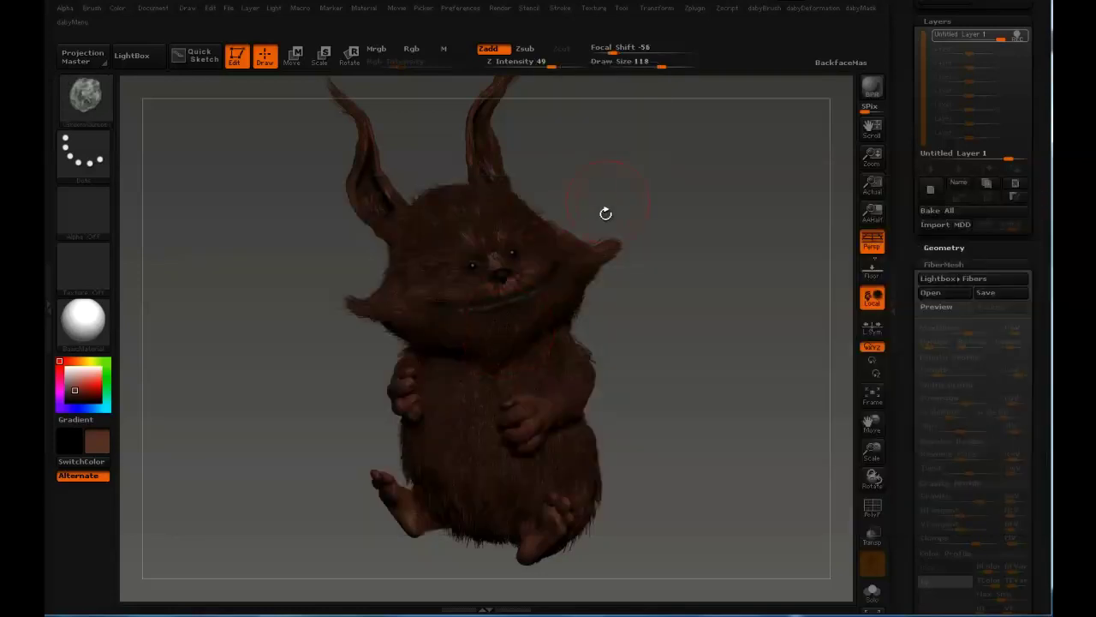
{"action": "key", "text": "b"}
{"action": "key", "text": "c"}
{"action": "key", "text": "s"}
{"action": "left_click_drag", "start_coordinate": [464, 230], "coordinate": [449, 231]}
{"action": "left_click_drag", "start_coordinate": [618, 178], "coordinate": [632, 156], "text": "alt"}
{"action": "left_click_drag", "start_coordinate": [533, 123], "coordinate": [532, 141]}
{"action": "key", "text": "s"}
{"action": "left_click_drag", "start_coordinate": [460, 253], "coordinate": [468, 253]}
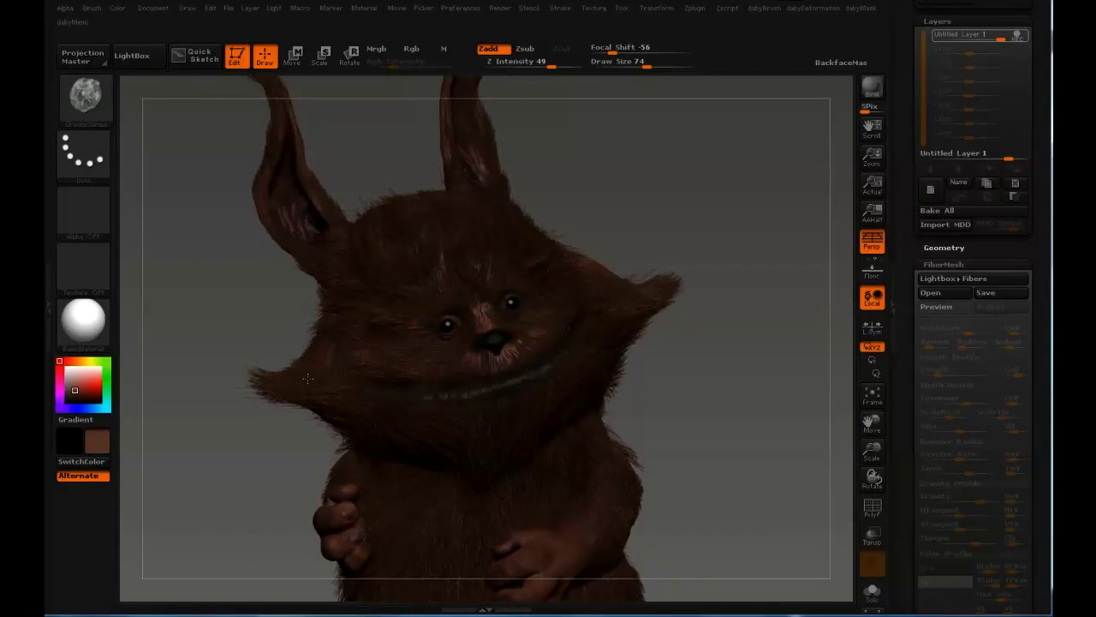
Step: Clump the fur on the creature's head, reducing the Draw Size to 51
{"action": "key", "text": "["}
{"action": "key", "text": "s"}
{"action": "left_click", "coordinate": [363, 312]}
{"action": "key", "text": "bracketleft"}
{"action": "key", "text": "bracketleft"}
Step: Toggle the clumping layer's visibility to compare the fur with and without the clumps
{"action": "left_click", "coordinate": [1026, 36]}
{"action": "left_click", "coordinate": [1027, 36]}
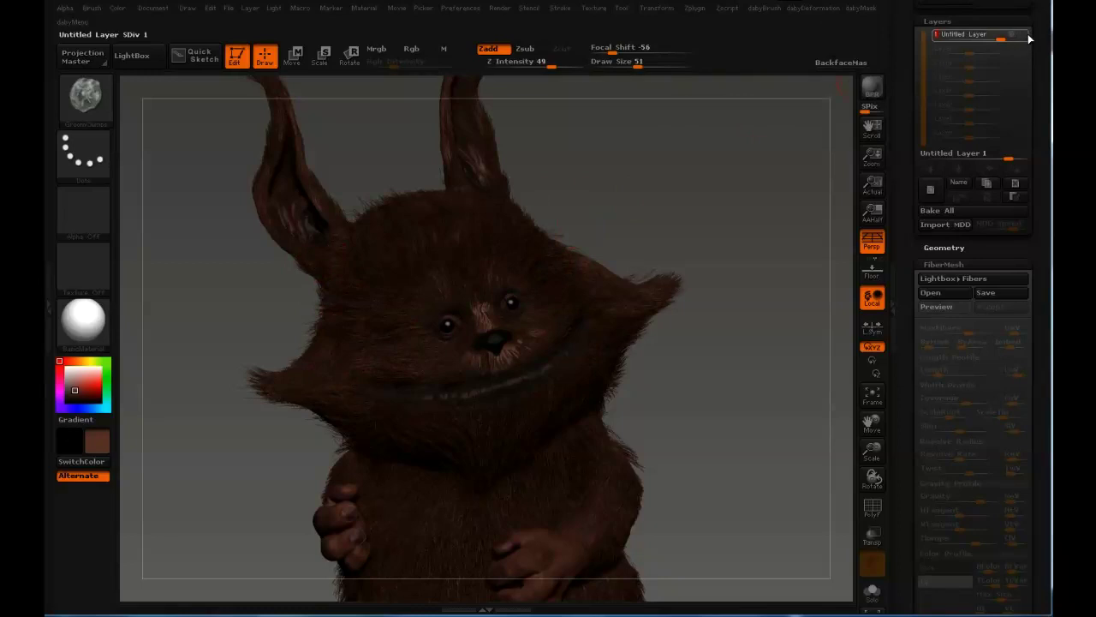
{"action": "left_click", "coordinate": [1025, 36]}
Step: Clump more forehead fur with Draw Sizes 92 and 67, and try different intensities for the clumping layer
{"action": "key", "text": "s"}
{"action": "mouse_move", "coordinate": [680, 176]}
{"action": "left_mouse_down"}
{"action": "mouse_move", "coordinate": [784, 181]}
{"action": "mouse_move", "coordinate": [609, 188]}
{"action": "mouse_move", "coordinate": [581, 208]}
{"action": "left_mouse_up"}
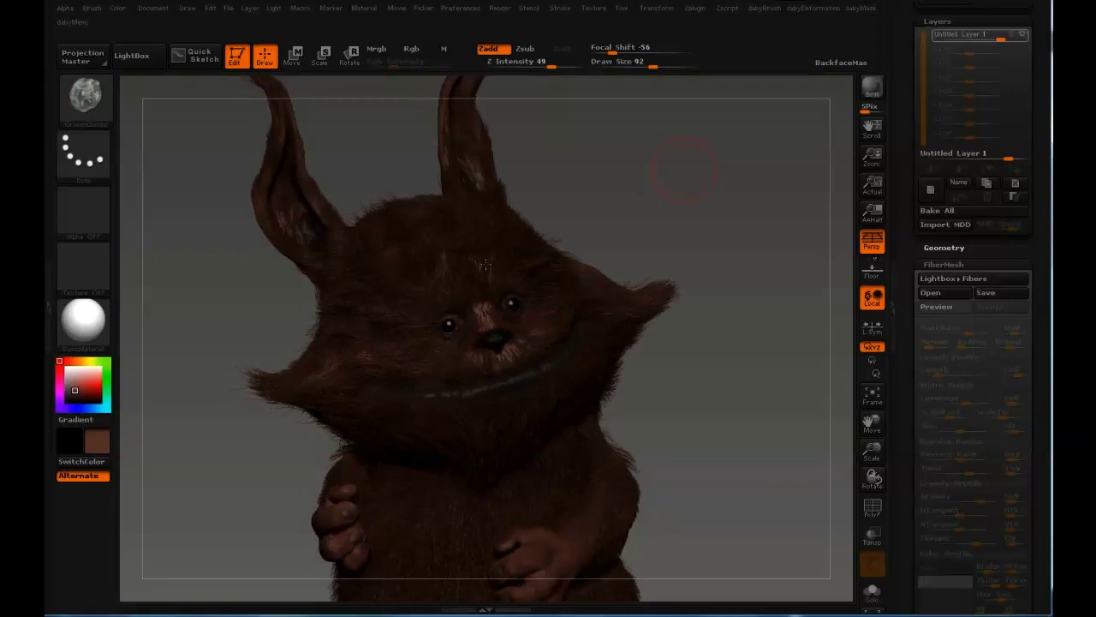
{"action": "key", "text": "s"}
{"action": "left_click_drag", "start_coordinate": [416, 268], "coordinate": [408, 269]}
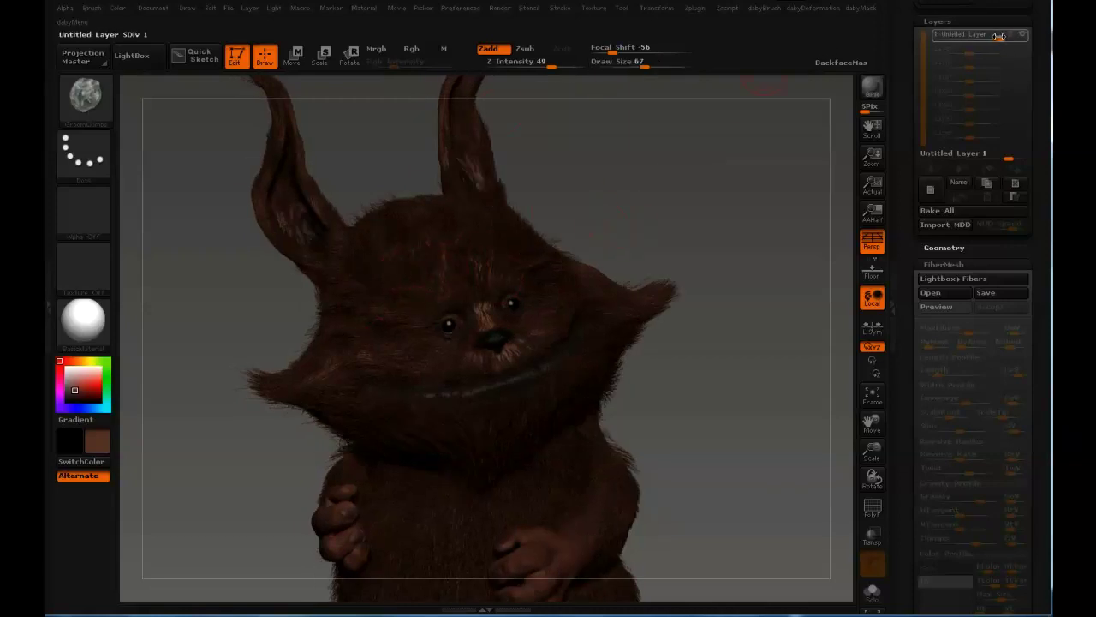
{"action": "mouse_move", "coordinate": [996, 37]}
{"action": "left_mouse_down"}
{"action": "mouse_move", "coordinate": [987, 37]}
{"action": "mouse_move", "coordinate": [1017, 38]}
{"action": "left_mouse_up"}
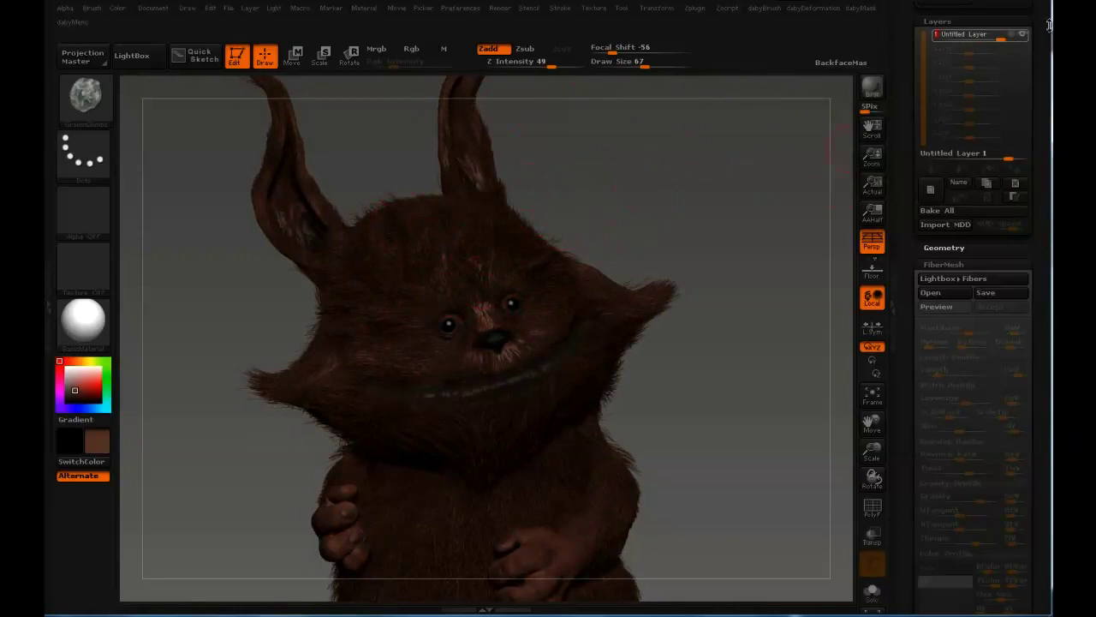
Step: Hide the clumping layer and add a second layer, clearing the mask on the fibers
{"action": "left_click", "coordinate": [1022, 37]}
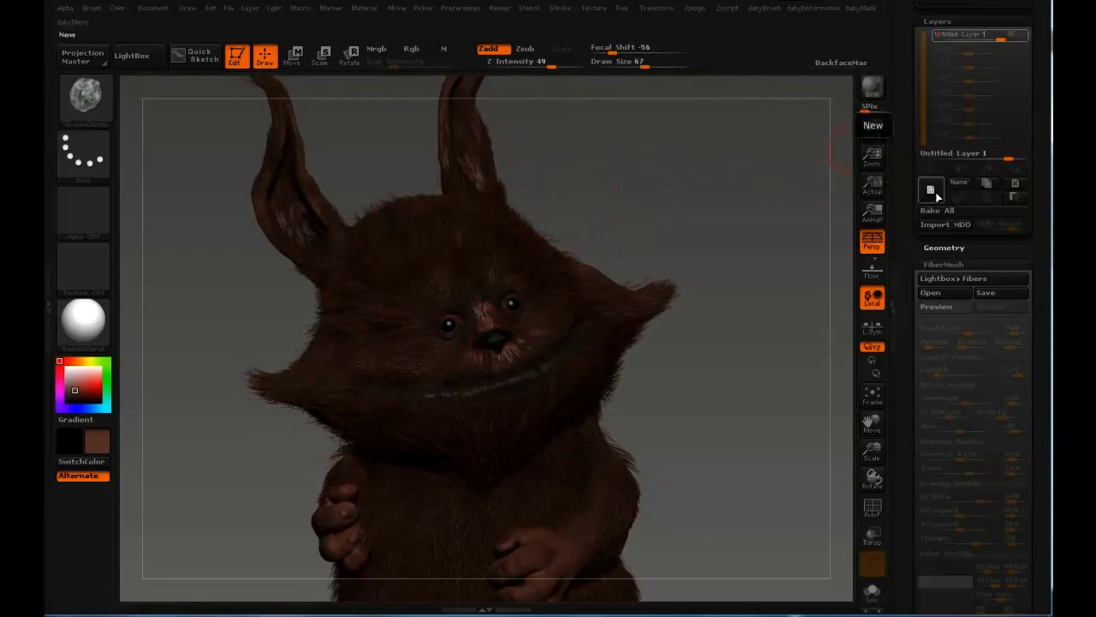
{"action": "left_click", "coordinate": [934, 195]}
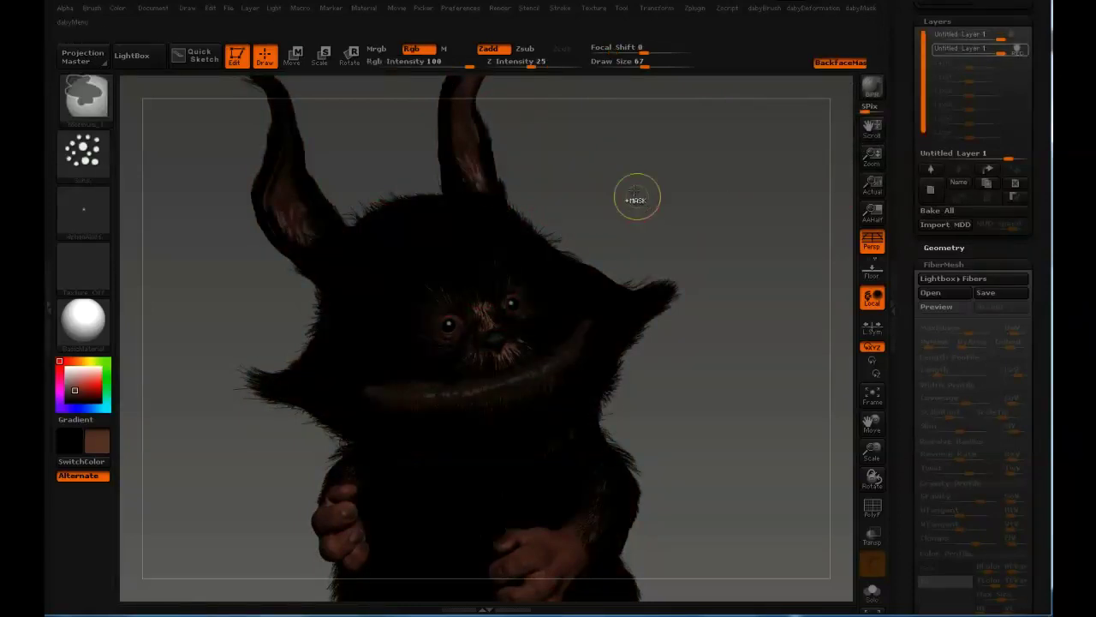
{"action": "left_click", "coordinate": [637, 197], "text": "ctrl"}
Step: Select the GroomHairLong brush and comb the fur on the creature's head with Draw Size 202
{"action": "key", "text": "b"}
{"action": "key", "text": "g"}
{"action": "key", "text": "h"}
{"action": "key", "text": "s"}
{"action": "left_click_drag", "start_coordinate": [577, 176], "coordinate": [629, 177]}
{"action": "key", "text": "s"}
{"action": "key", "text": "["}
{"action": "left_click_drag", "start_coordinate": [344, 271], "coordinate": [315, 329]}
{"action": "right_click_drag", "start_coordinate": [539, 245], "coordinate": [499, 244]}
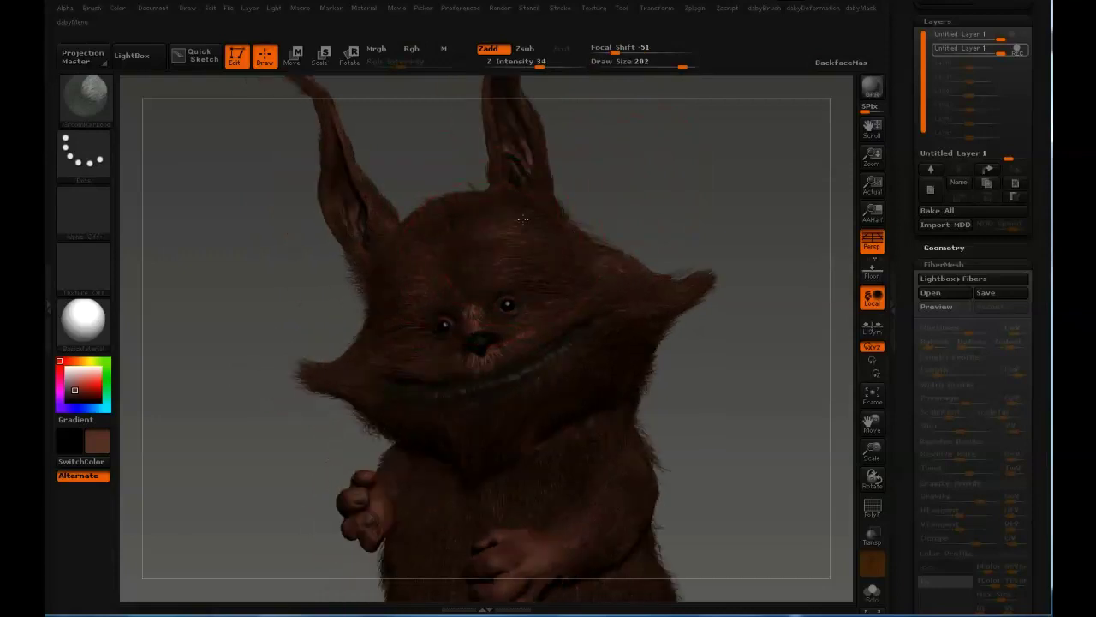
Step: Comb the head fur further from other angles with Draw Size 146
{"action": "right_click_drag", "start_coordinate": [519, 201], "coordinate": [440, 234]}
{"action": "key", "text": "s"}
{"action": "left_click_drag", "start_coordinate": [441, 236], "coordinate": [427, 237]}
{"action": "left_click_drag", "start_coordinate": [361, 226], "coordinate": [399, 206]}
{"action": "right_click_drag", "start_coordinate": [630, 228], "coordinate": [544, 236]}
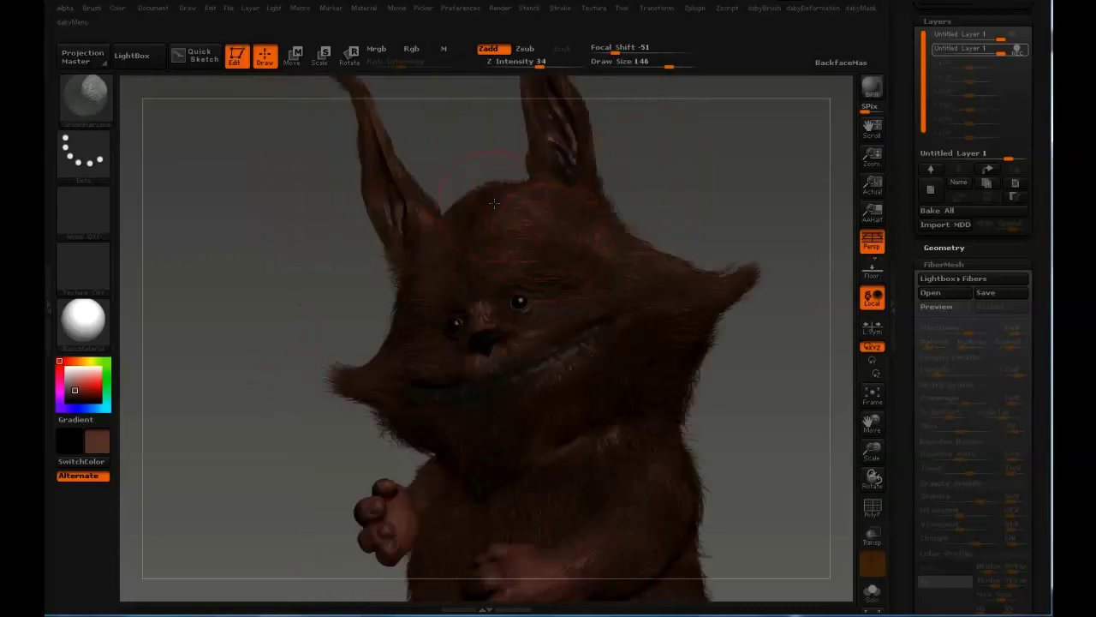
{"action": "right_click_drag", "start_coordinate": [626, 229], "coordinate": [636, 225]}
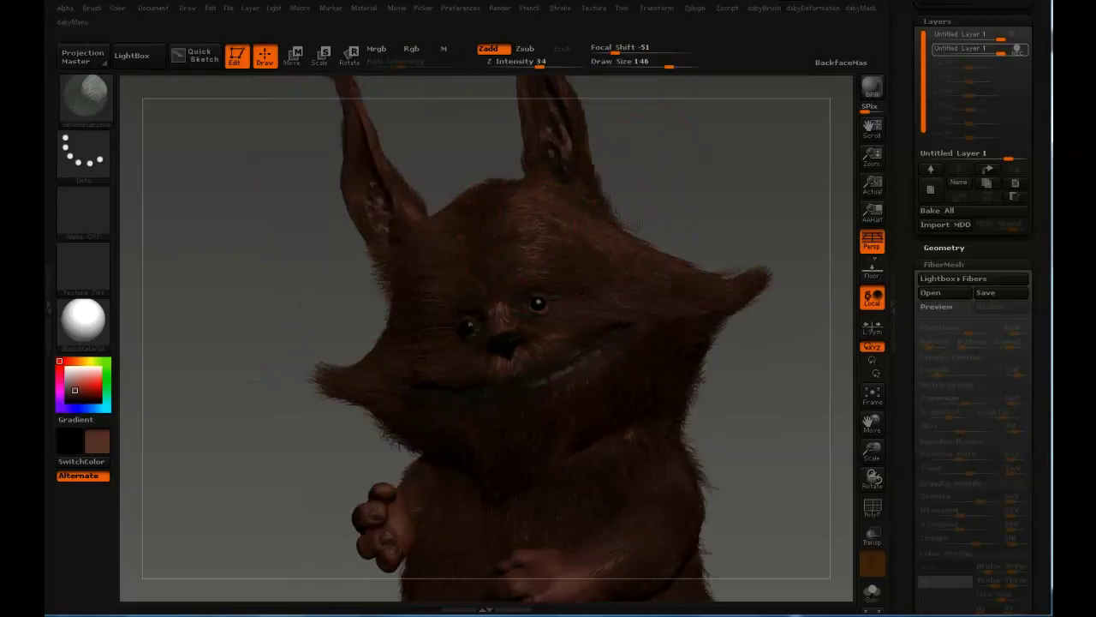
{"action": "left_click_drag", "start_coordinate": [663, 152], "coordinate": [743, 137]}
Step: End recording on the combed layer, show the clumping layer with it and inspect their blend at different intensities
{"action": "left_click", "coordinate": [1018, 51]}
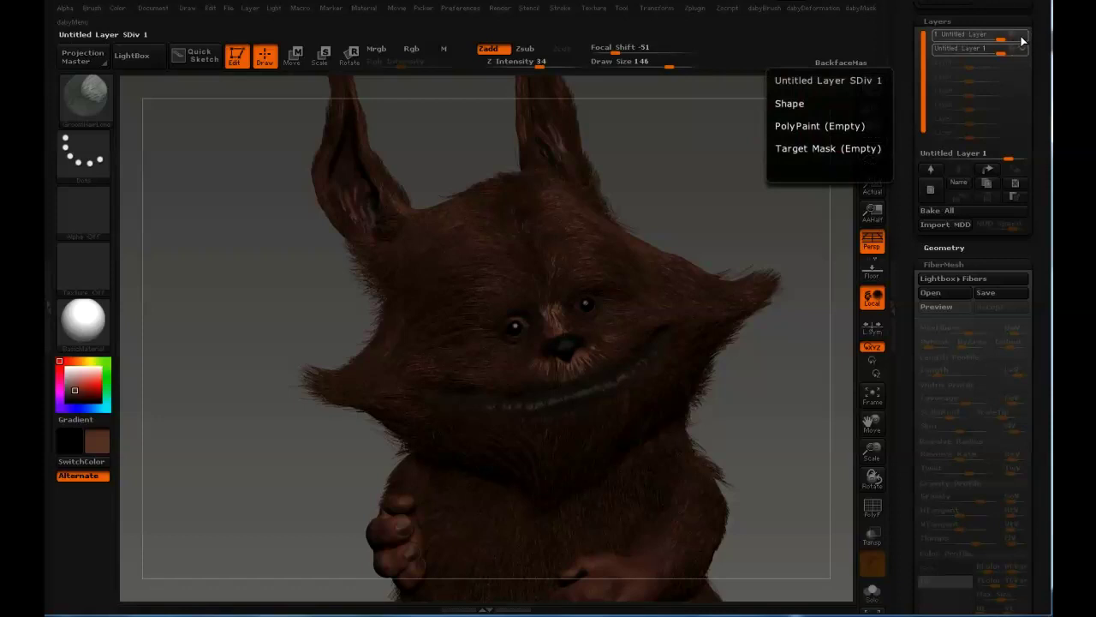
{"action": "left_click", "coordinate": [1023, 37]}
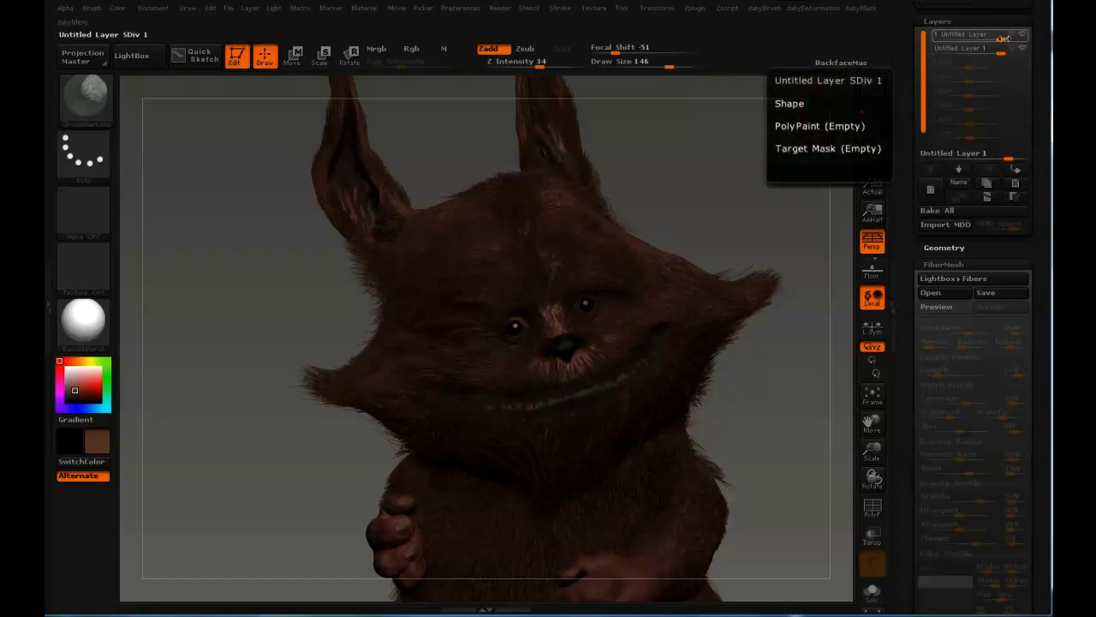
{"action": "left_click_drag", "start_coordinate": [995, 34], "coordinate": [1023, 38]}
{"action": "left_click_drag", "start_coordinate": [636, 173], "coordinate": [591, 200]}
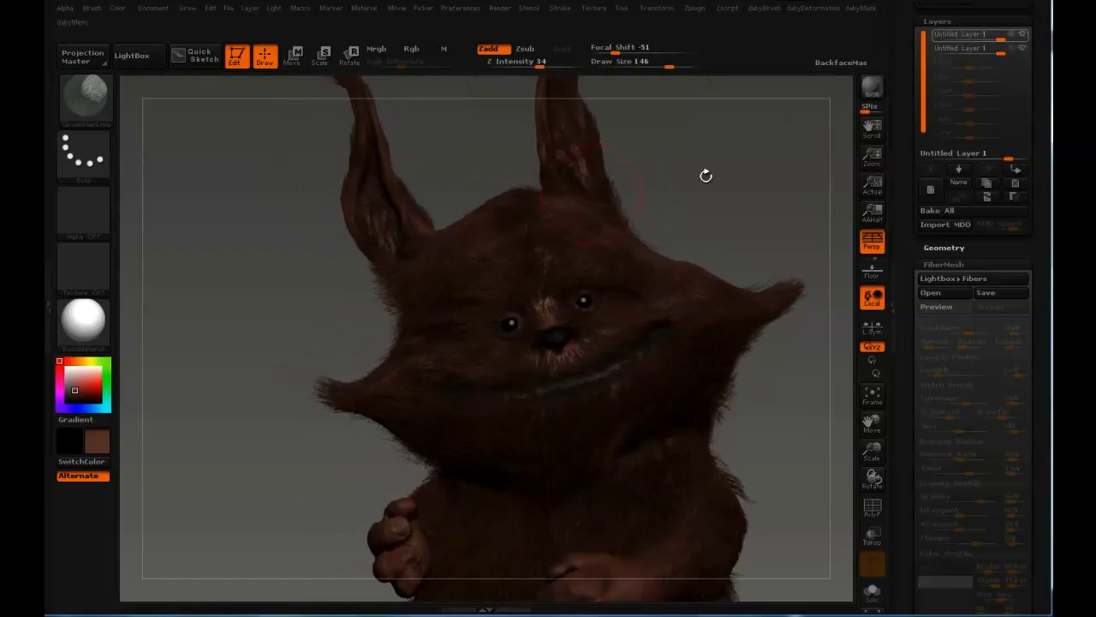
{"action": "left_click_drag", "start_coordinate": [710, 167], "coordinate": [608, 210]}
{"action": "left_click_drag", "start_coordinate": [716, 176], "coordinate": [728, 182]}
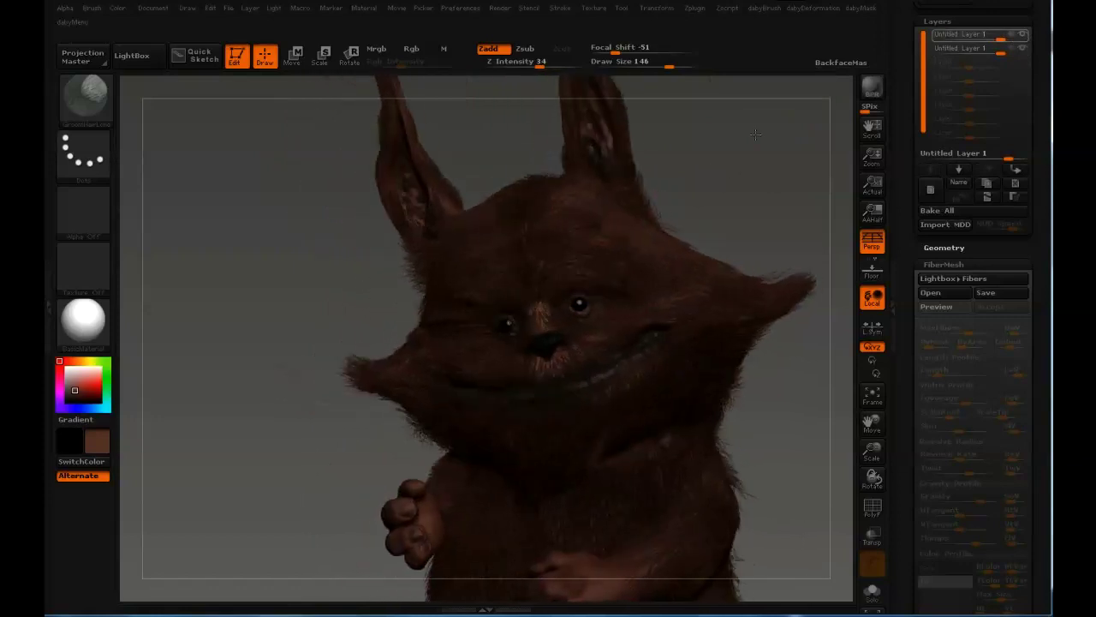
{"action": "left_click_drag", "start_coordinate": [751, 142], "coordinate": [772, 130]}
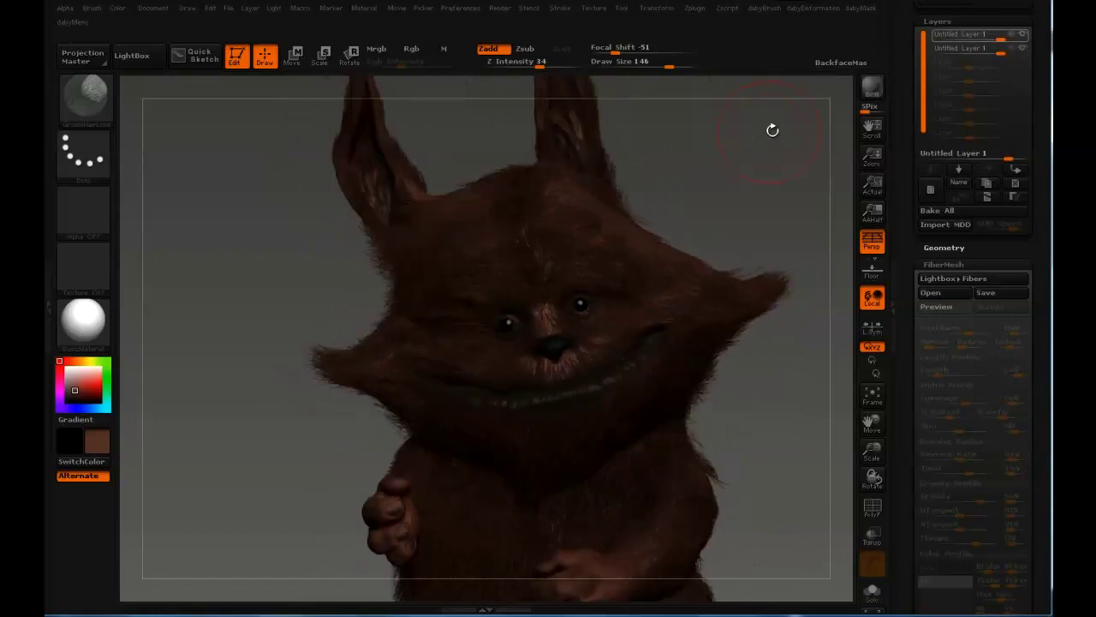
Step: Toggle the clumping and combing layers to compare them, leaving the combing layer hidden
{"action": "left_click", "coordinate": [1023, 49]}
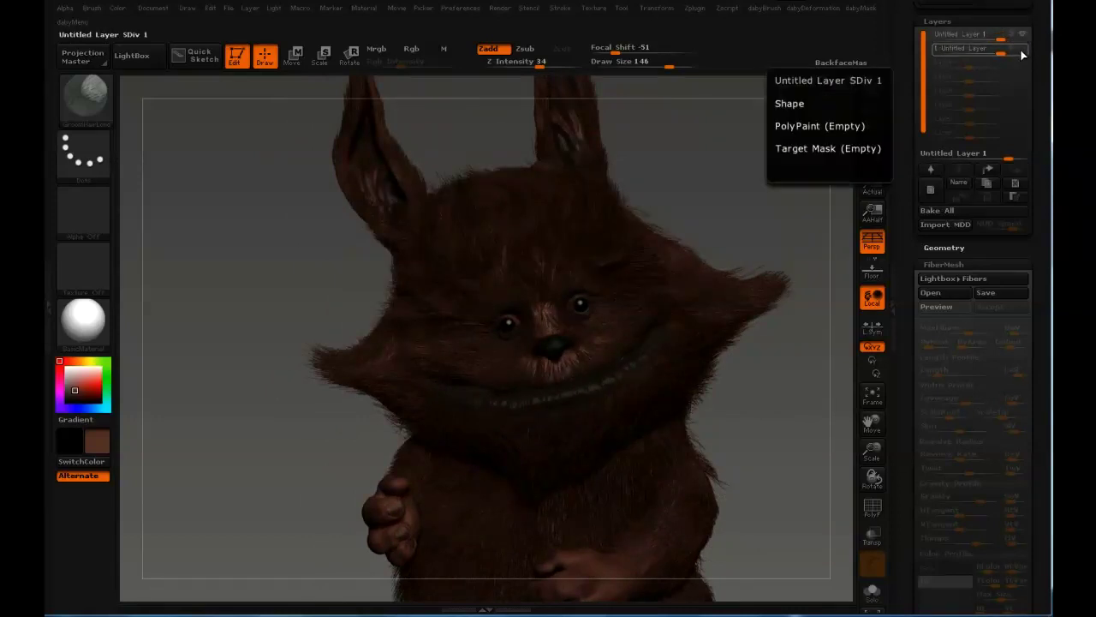
{"action": "left_click", "coordinate": [1021, 53]}
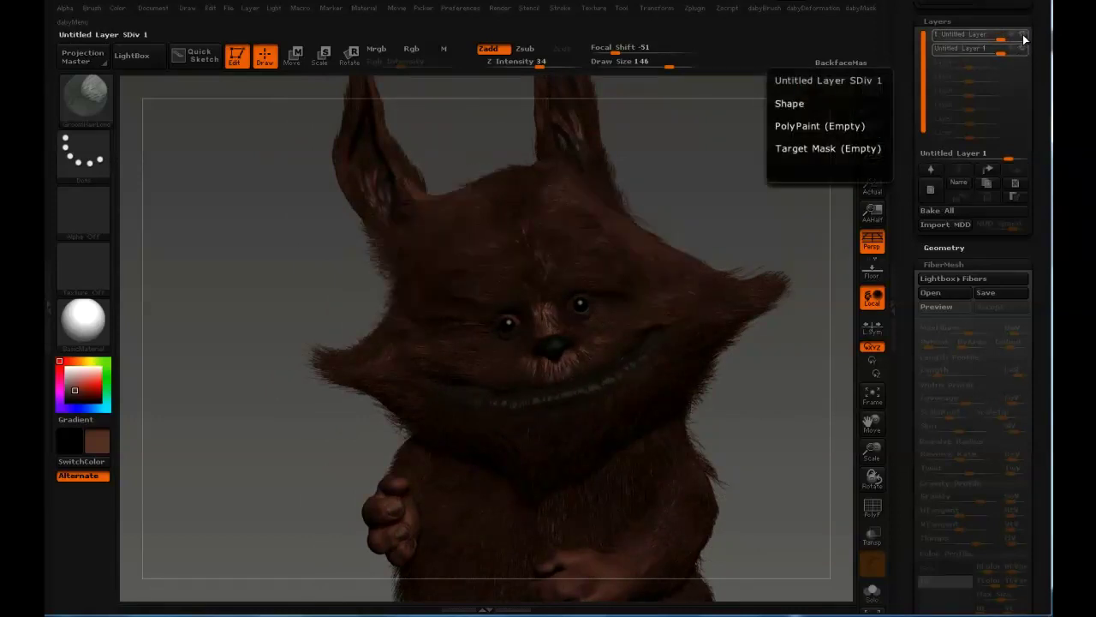
{"action": "left_click", "coordinate": [1022, 37]}
{"action": "left_click", "coordinate": [1024, 37]}
{"action": "left_click", "coordinate": [981, 47]}
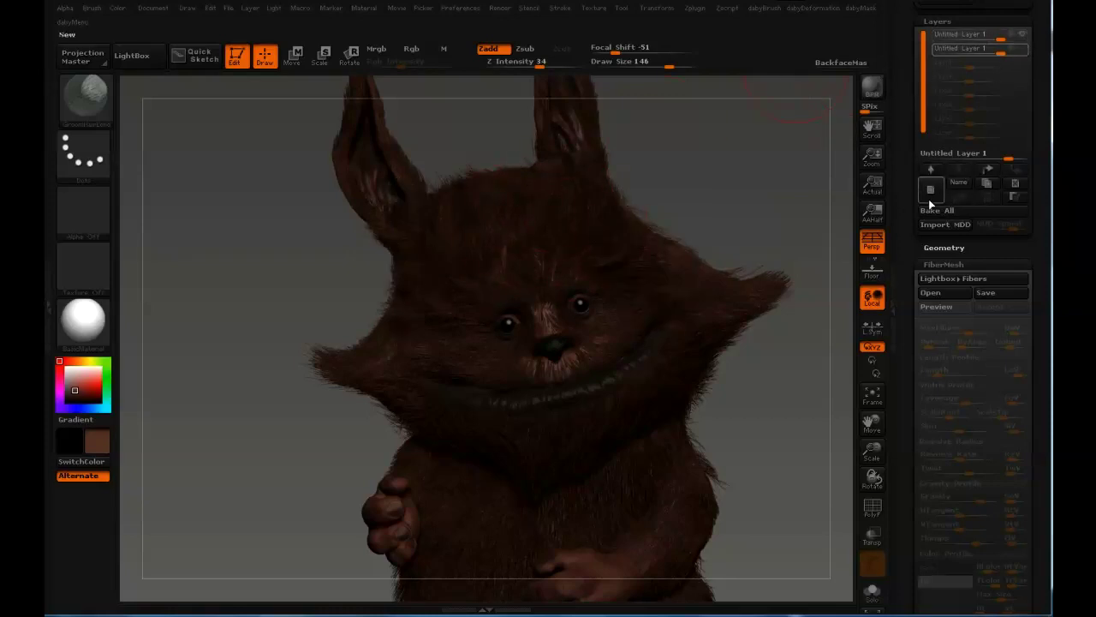
Step: Hide the clumping layer and add a third layer, clearing the mask on the fur
{"action": "key", "text": "space"}
{"action": "left_click_drag", "start_coordinate": [910, 347], "coordinate": [926, 160]}
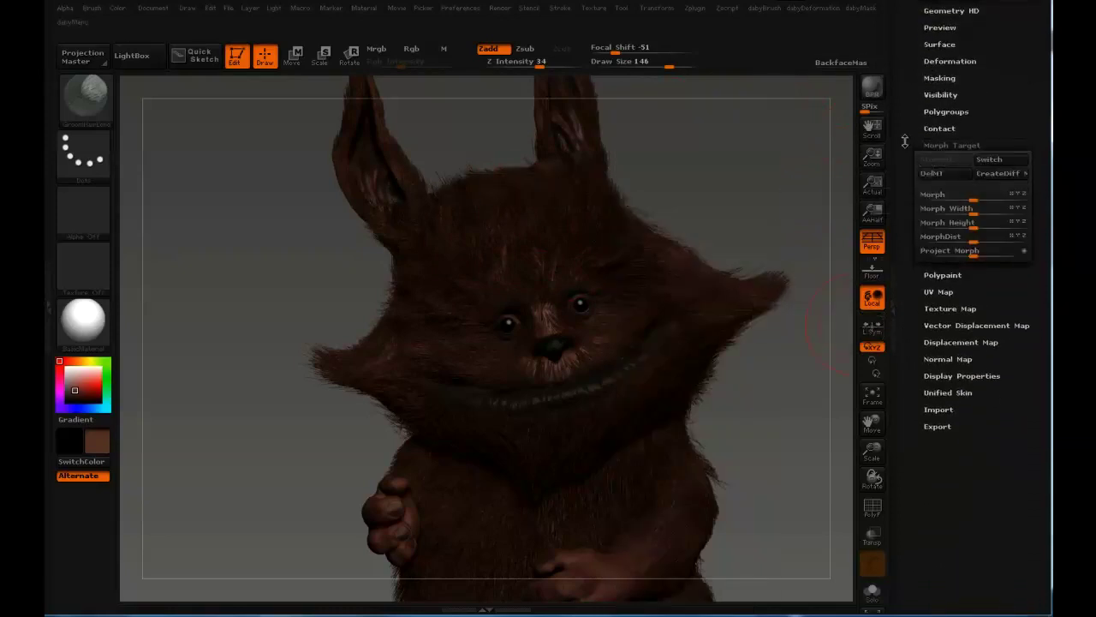
{"action": "left_click_drag", "start_coordinate": [909, 111], "coordinate": [894, 343]}
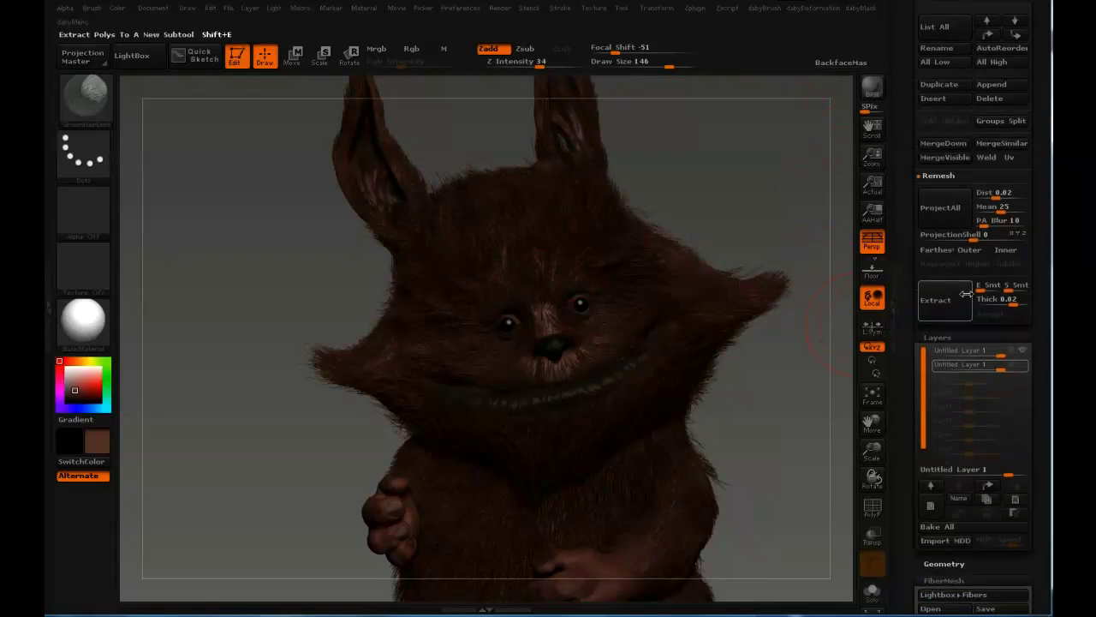
{"action": "left_click", "coordinate": [1023, 351]}
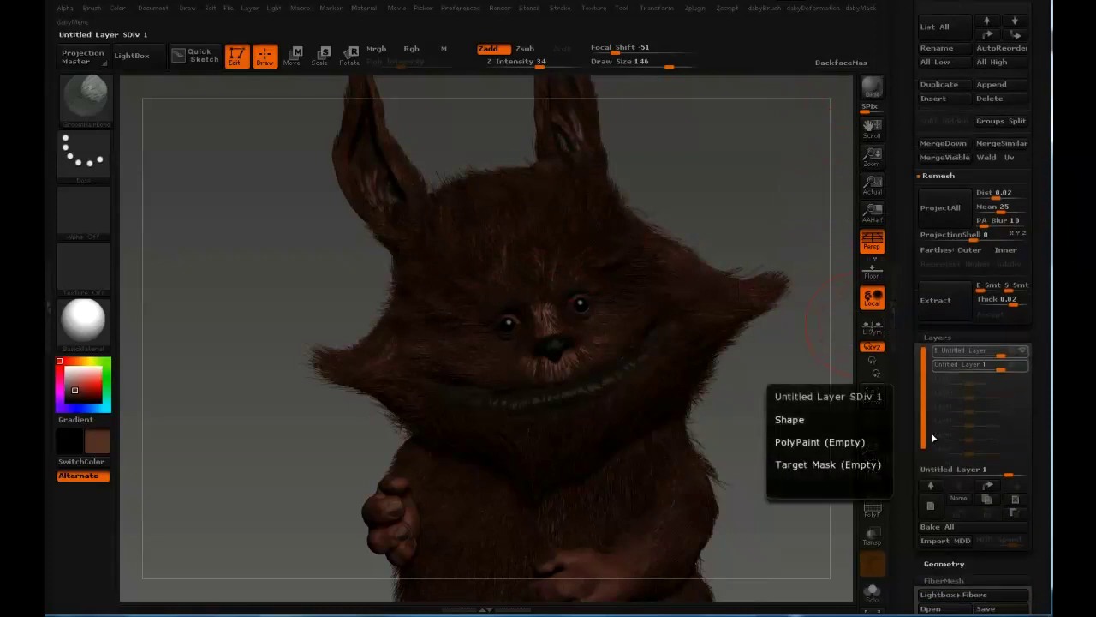
{"action": "left_click", "coordinate": [931, 505]}
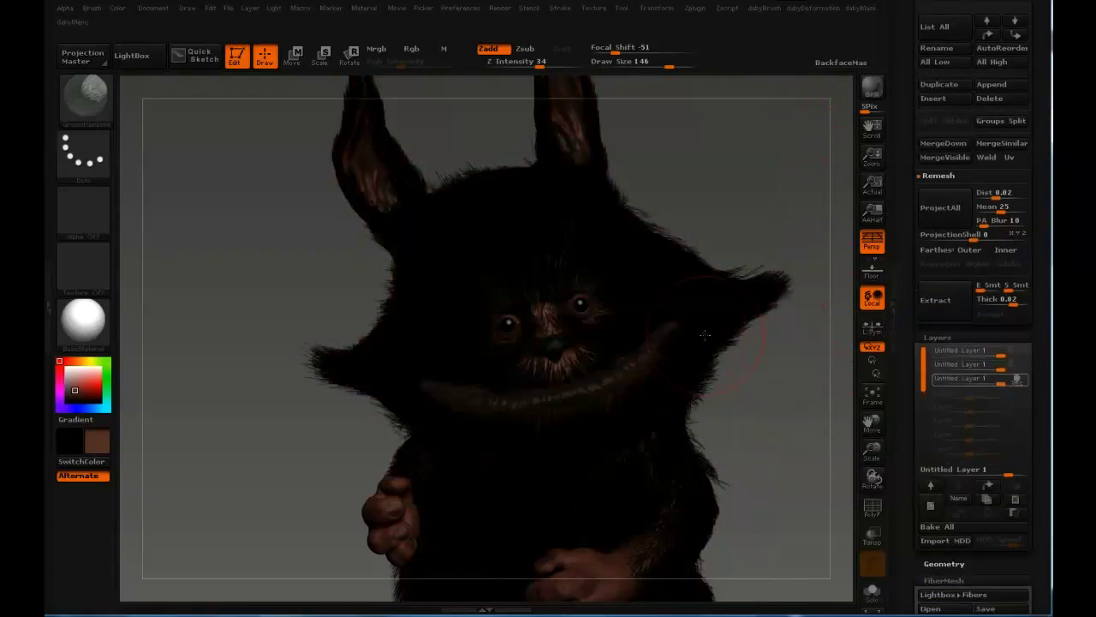
{"action": "left_click", "coordinate": [855, 215], "text": "ctrl"}
Step: Set the Morph amount to 100 for the stored morph target on the third layer
{"action": "left_click_drag", "start_coordinate": [910, 453], "coordinate": [924, 228]}
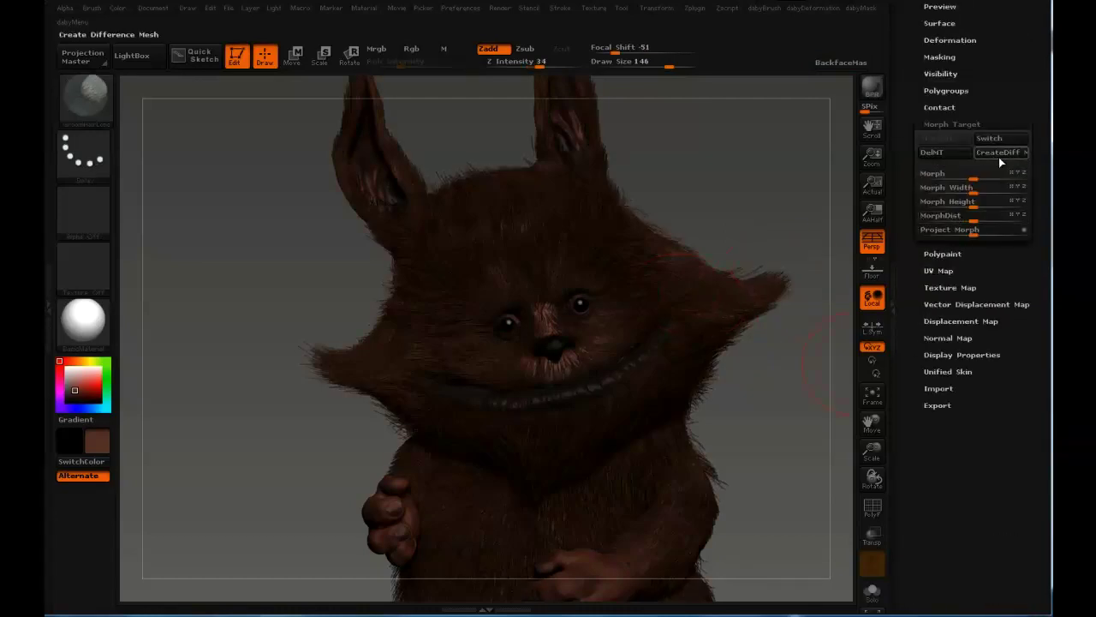
{"action": "left_click_drag", "start_coordinate": [1000, 176], "coordinate": [1049, 170]}
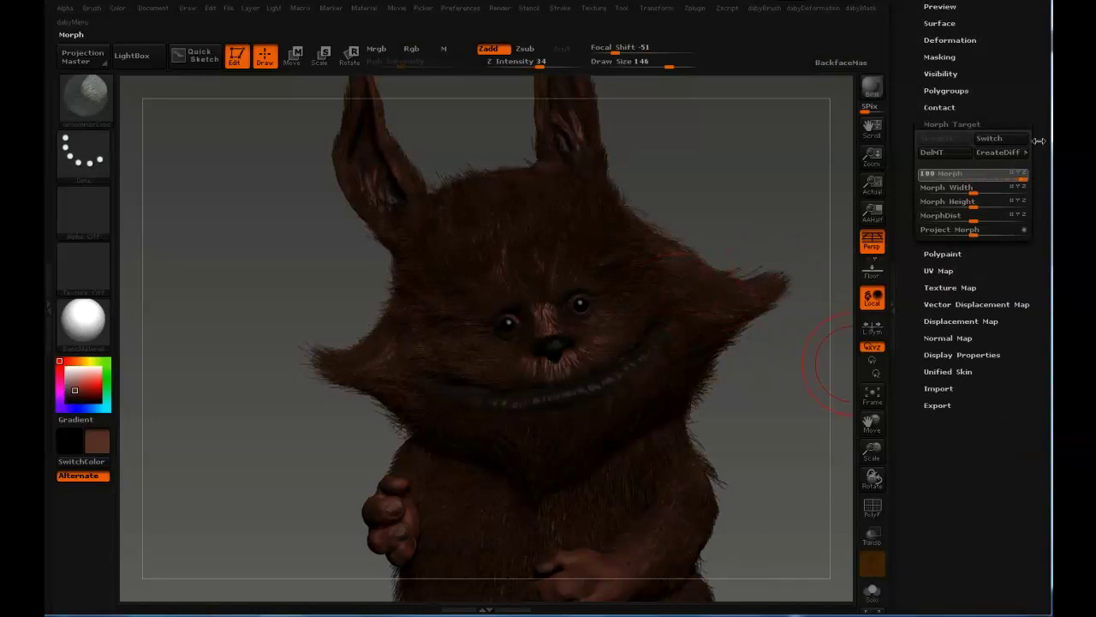
{"action": "left_click_drag", "start_coordinate": [906, 89], "coordinate": [896, 288]}
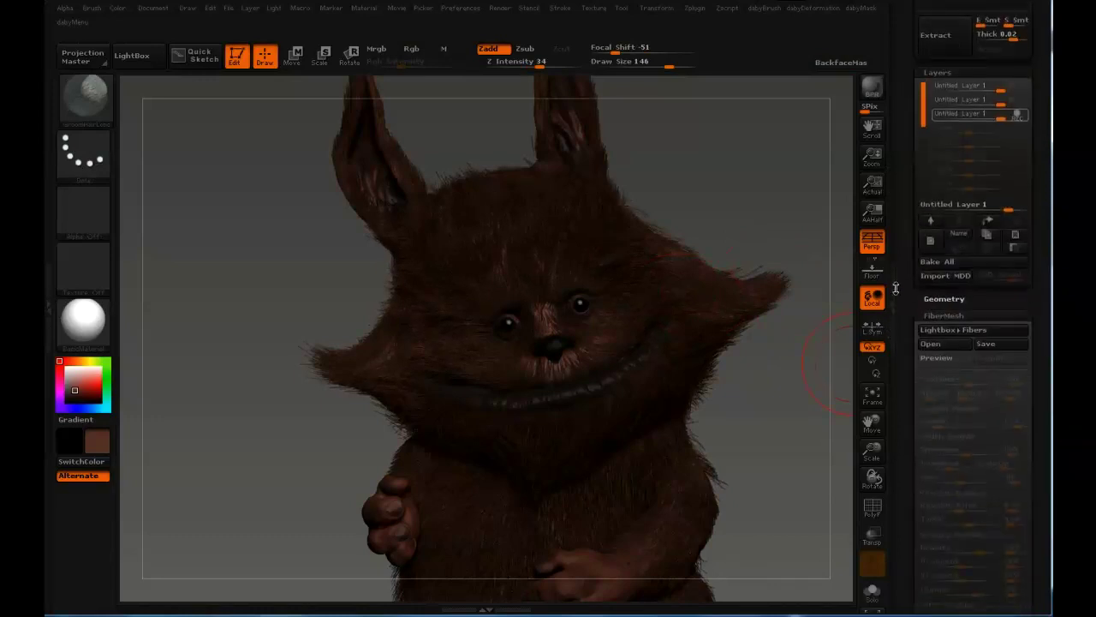
Step: Brush the fur on the forehead and cheeks of the third layer at a draw size of 192
{"action": "key", "text": "bracketright"}
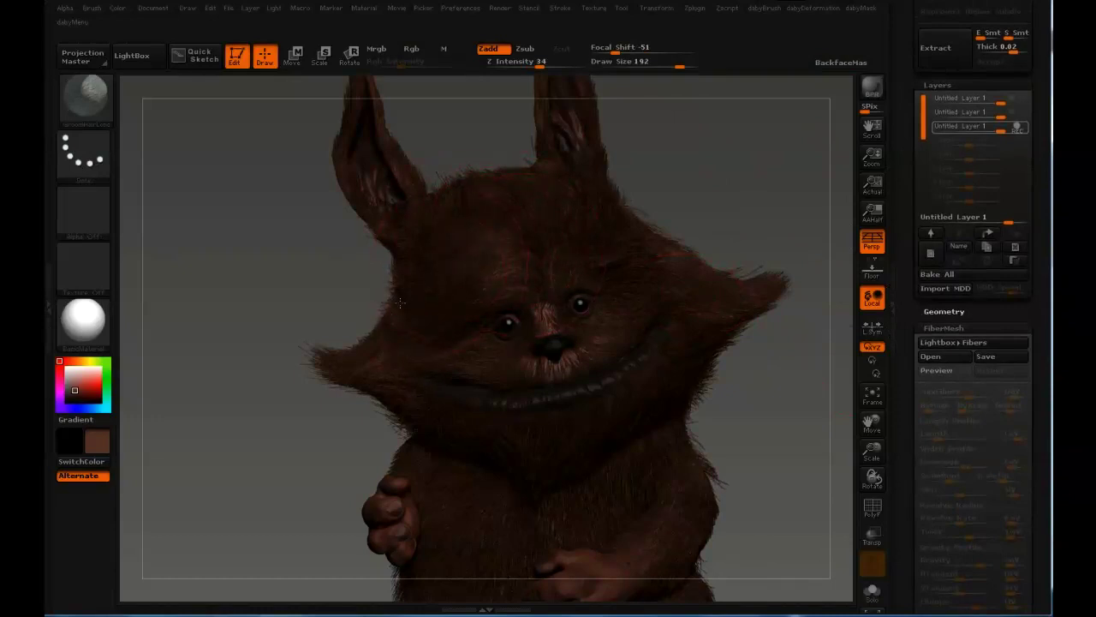
{"action": "left_click_drag", "start_coordinate": [603, 231], "coordinate": [721, 283]}
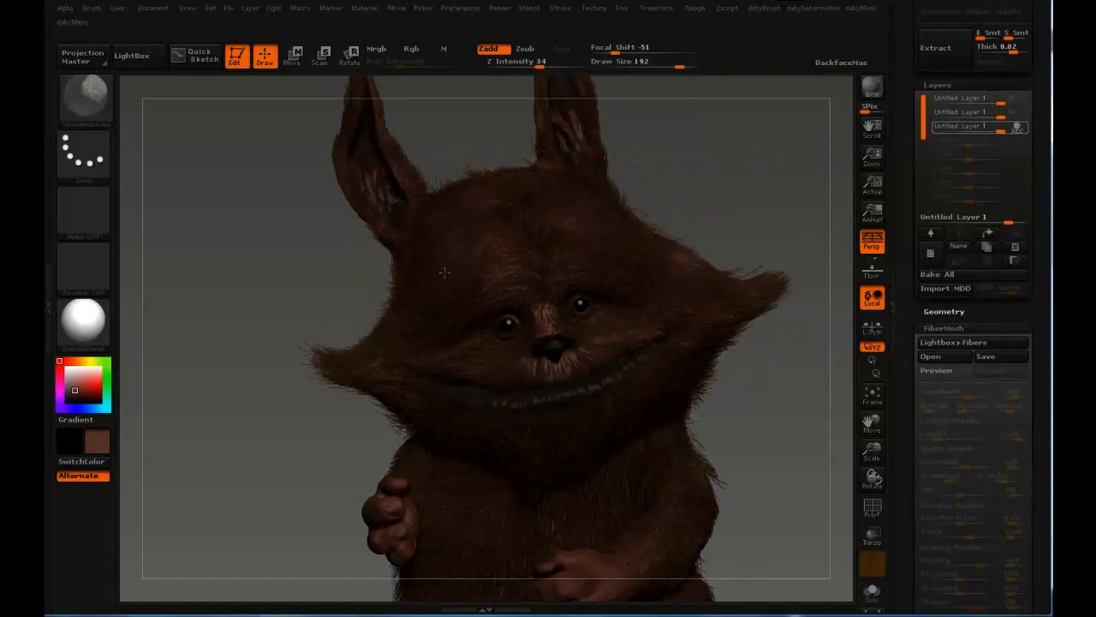
{"action": "mouse_move", "coordinate": [351, 314]}
{"action": "left_mouse_down"}
{"action": "mouse_move", "coordinate": [410, 280]}
{"action": "mouse_move", "coordinate": [460, 293]}
{"action": "left_mouse_up"}
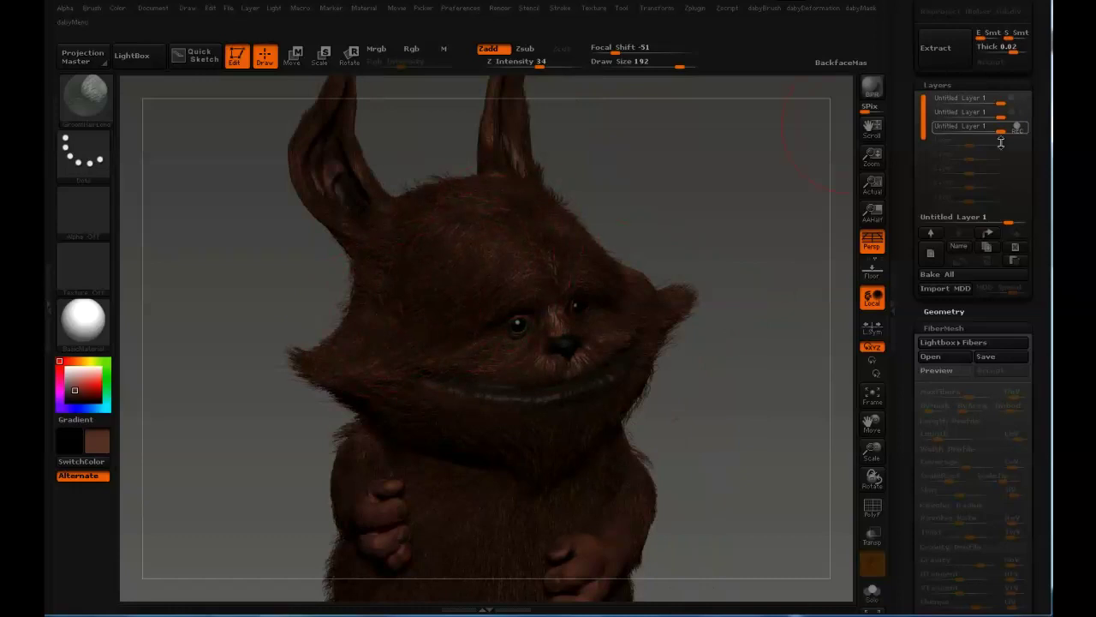
Step: Delete the earlier fur layers from the layer stack
{"action": "left_click", "coordinate": [1013, 103]}
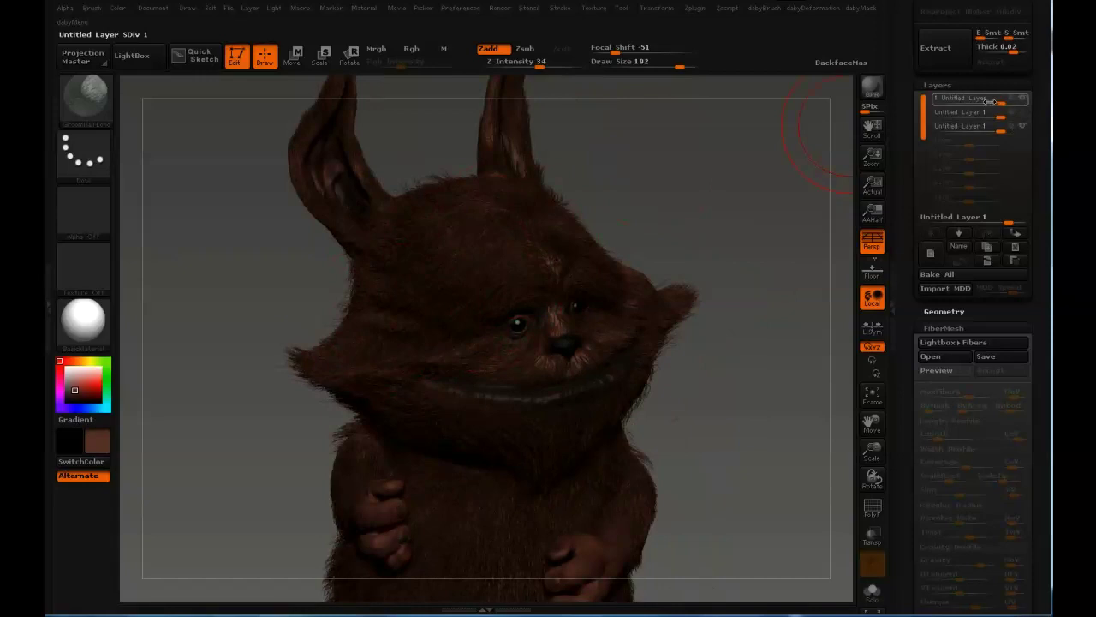
{"action": "left_click", "coordinate": [1017, 127]}
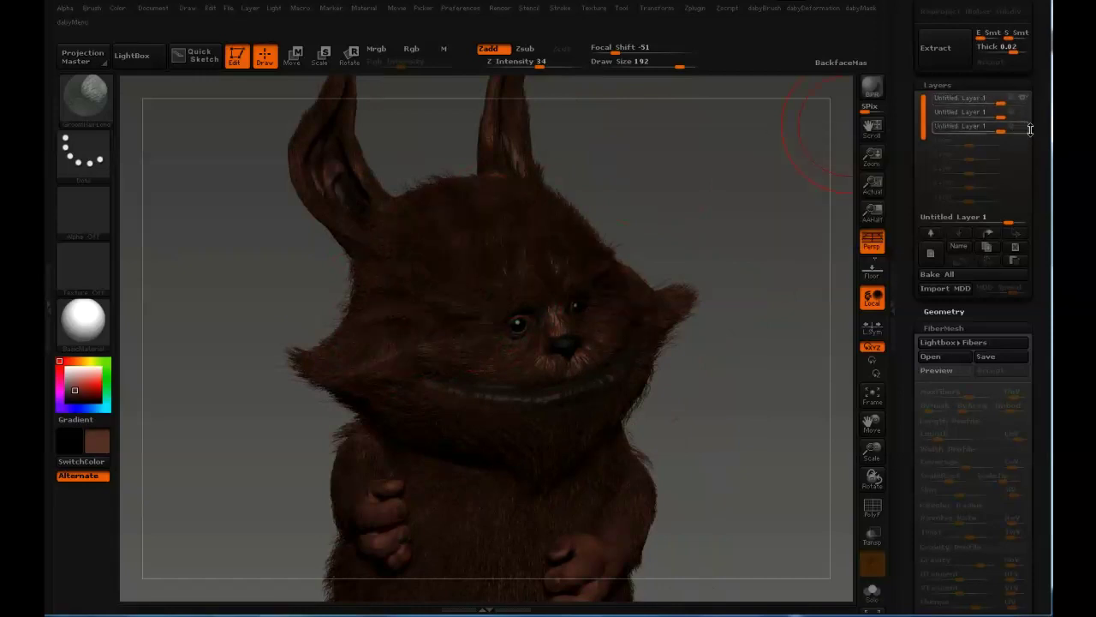
{"action": "left_click", "coordinate": [1017, 248]}
{"action": "left_click", "coordinate": [1017, 250]}
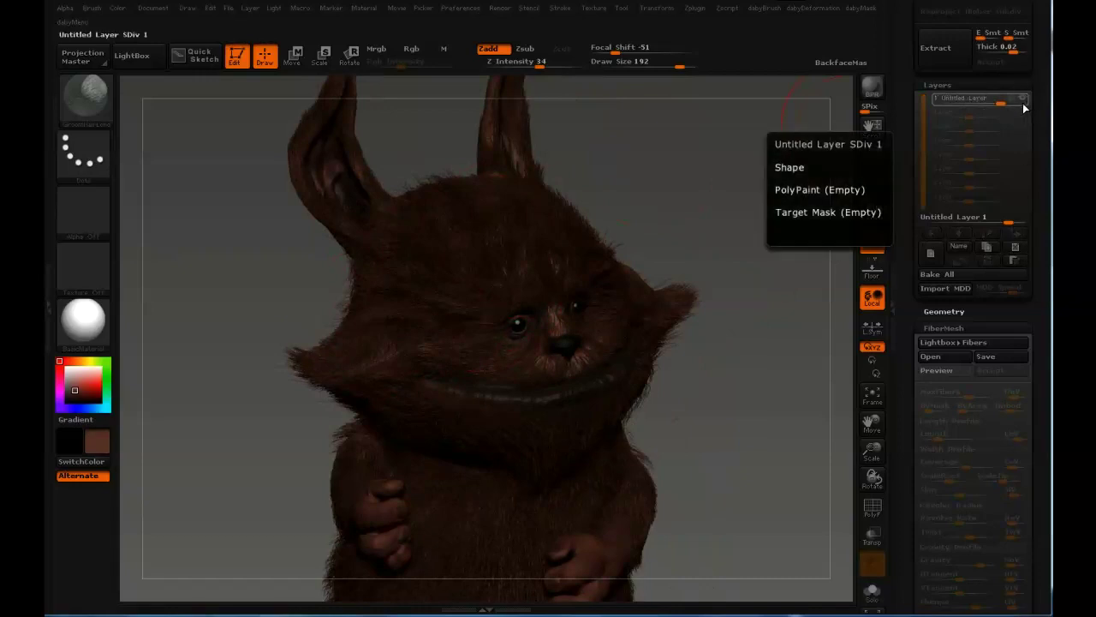
Step: Start a fresh recording layer as the only layer and clear the mask on the fur
{"action": "left_click", "coordinate": [928, 262]}
{"action": "left_click_drag", "start_coordinate": [663, 162], "coordinate": [638, 170]}
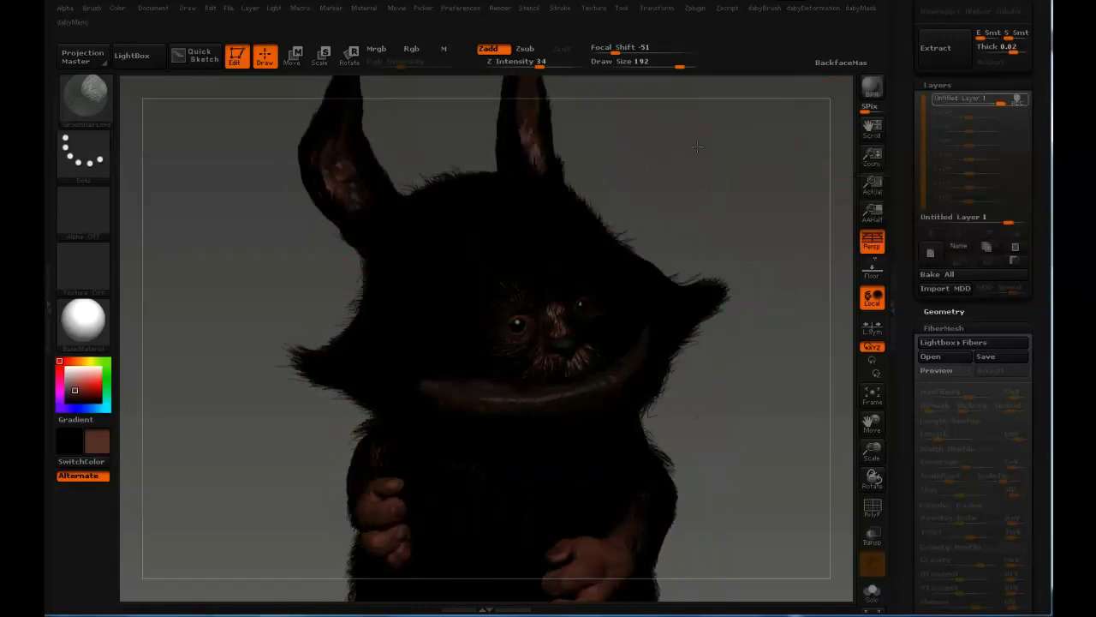
{"action": "left_click_drag", "start_coordinate": [698, 145], "coordinate": [695, 145]}
{"action": "left_click_drag", "start_coordinate": [695, 145], "coordinate": [717, 88], "text": "ctrl"}
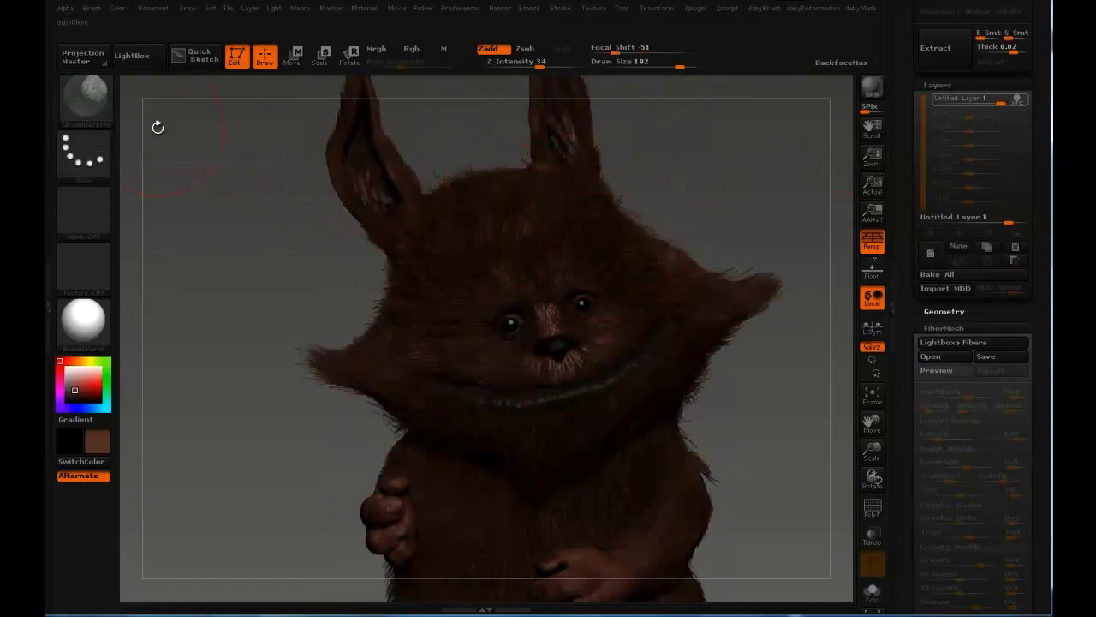
Step: Switch to the GroomClumps brush and set its draw size to about 56
{"action": "key", "text": "b"}
{"action": "key", "text": "g"}
{"action": "key", "text": "t"}
{"action": "key", "text": "b"}
{"action": "key", "text": "g"}
{"action": "key", "text": "v"}
{"action": "key", "text": "b"}
{"action": "key", "text": "g"}
{"action": "key", "text": "c"}
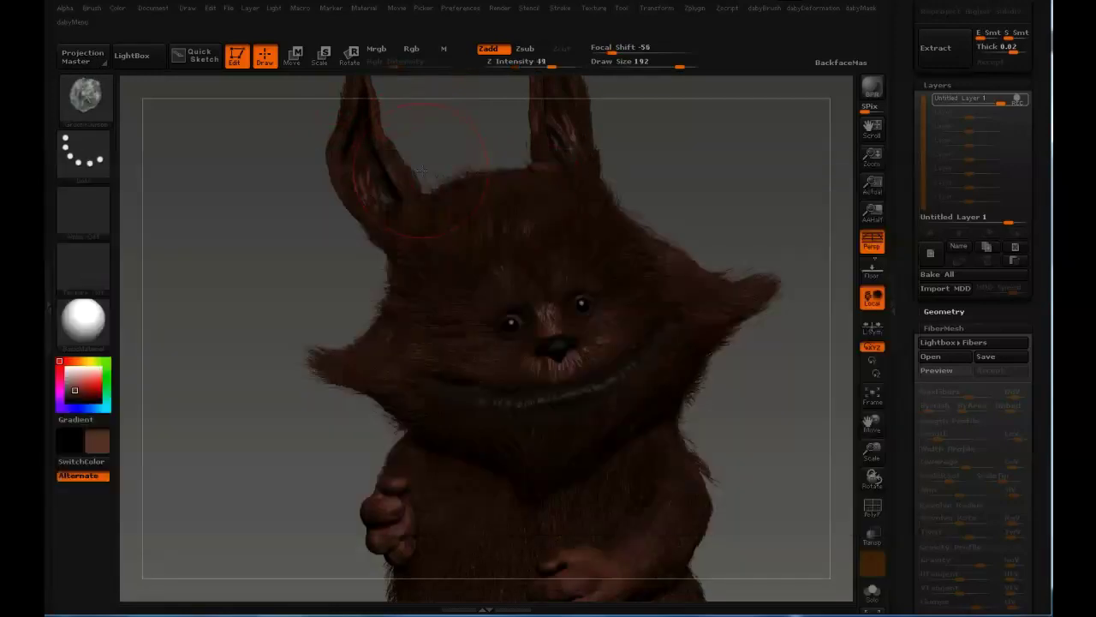
{"action": "key", "text": "s"}
{"action": "left_click_drag", "start_coordinate": [534, 251], "coordinate": [494, 249]}
{"action": "right_click_drag", "start_coordinate": [554, 198], "coordinate": [472, 171], "text": "alt"}
{"action": "key", "text": "s"}
{"action": "left_click", "coordinate": [515, 237]}
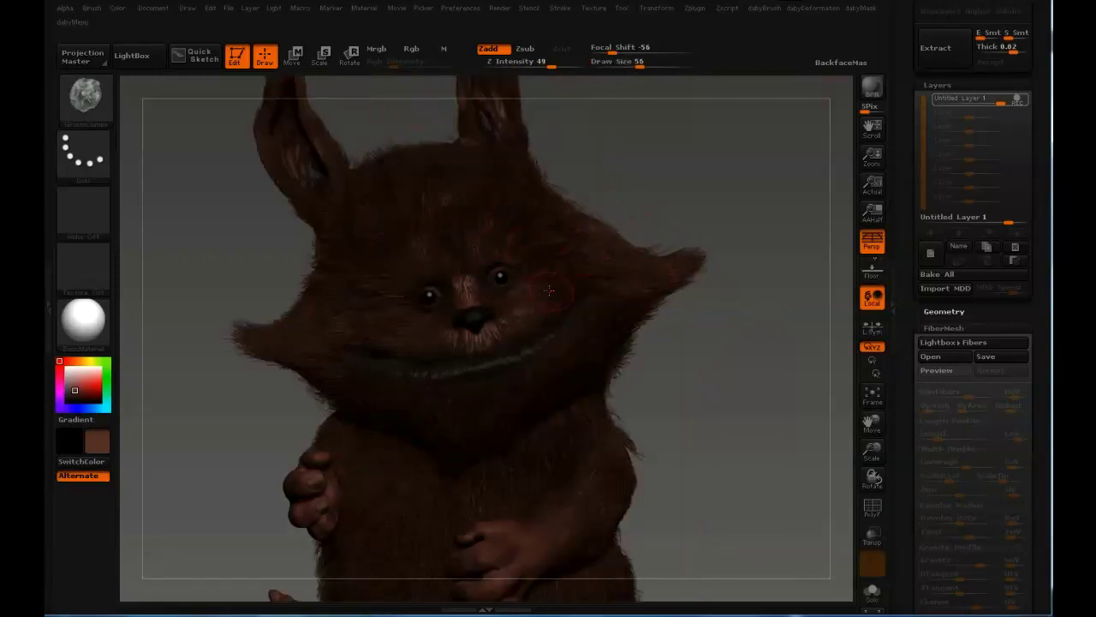
Step: Raise the GroomClumps brush's Z Intensity to 90 and fine-tune its draw size for the face fur
{"action": "key", "text": "]"}
{"action": "key", "text": "s"}
{"action": "left_click_drag", "start_coordinate": [208, 233], "coordinate": [347, 207], "text": "alt"}
{"action": "left_click_drag", "start_coordinate": [342, 249], "coordinate": [347, 295], "text": "alt"}
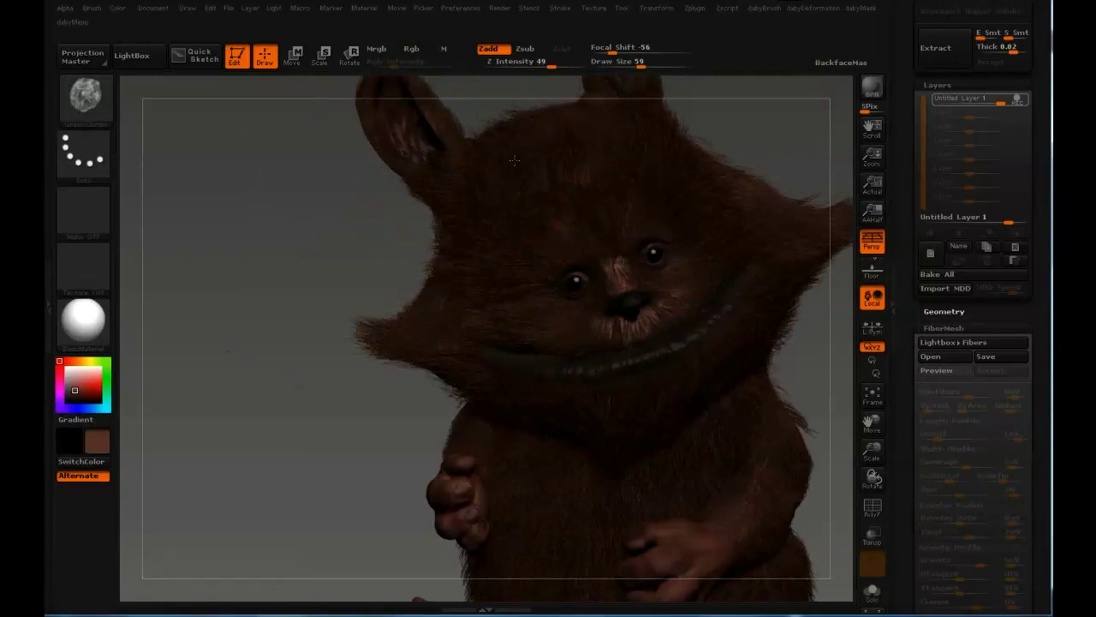
{"action": "key", "text": "["}
{"action": "key", "text": "["}
{"action": "left_click_drag", "start_coordinate": [557, 65], "coordinate": [589, 73]}
{"action": "key", "text": "]"}
{"action": "key", "text": "bracketleft"}
{"action": "key", "text": "bracketleft"}
{"action": "key", "text": "]"}
{"action": "key", "text": "]"}
{"action": "key", "text": "]"}
{"action": "key", "text": "]"}
Step: Clump the fur on the side of the face and cheek, bringing the draw size to about 70
{"action": "left_click_drag", "start_coordinate": [370, 335], "coordinate": [338, 326]}
{"action": "left_click_drag", "start_coordinate": [428, 387], "coordinate": [492, 395]}
{"action": "left_click_drag", "start_coordinate": [385, 248], "coordinate": [330, 243]}
{"action": "key", "text": "s"}
{"action": "left_click", "coordinate": [435, 182]}
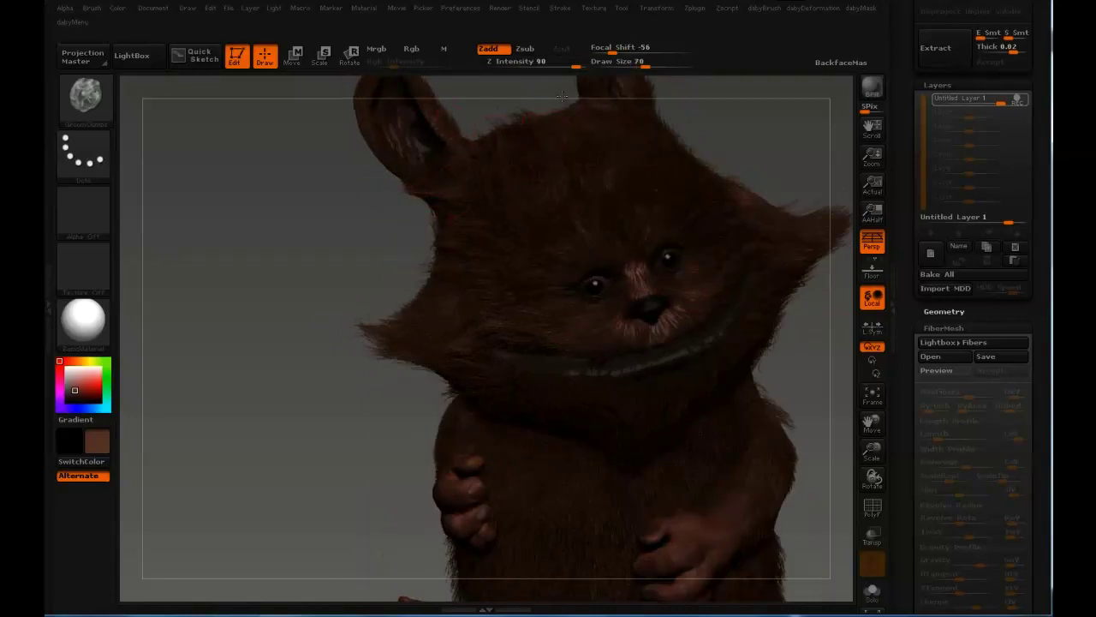
Step: Clump the forehead and cheek fur from several angles, varying the brush size around 60
{"action": "left_click_drag", "start_coordinate": [715, 138], "coordinate": [672, 208]}
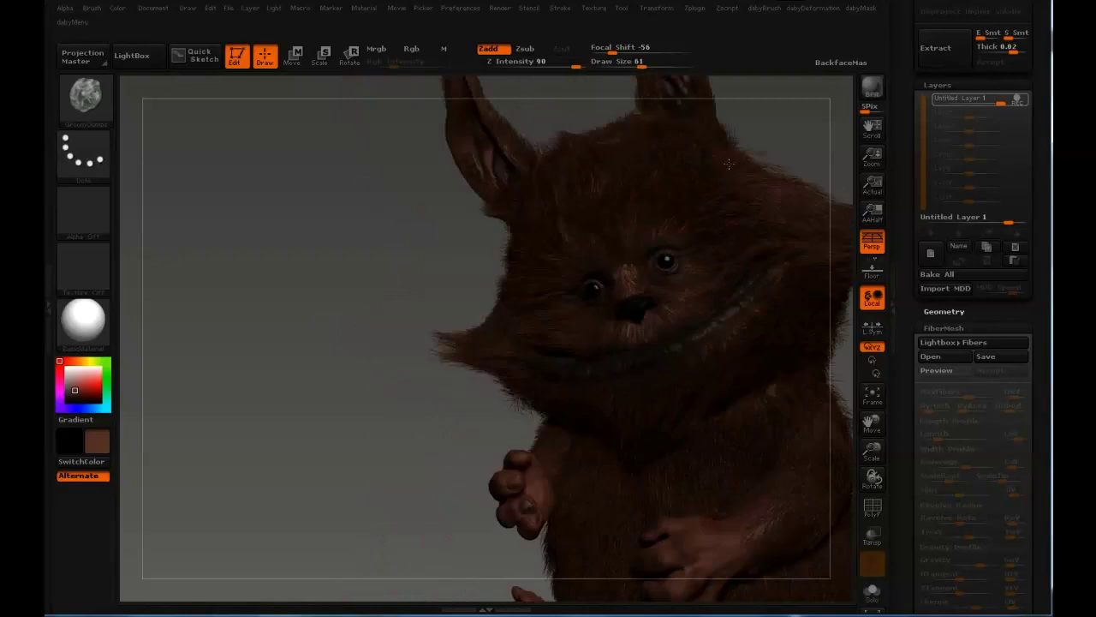
{"action": "key", "text": "bracketleft"}
{"action": "key", "text": "bracketleft"}
{"action": "right_click_drag", "start_coordinate": [656, 332], "coordinate": [606, 345]}
{"action": "key", "text": "bracketright"}
{"action": "key", "text": "bracketright"}
{"action": "key", "text": "s"}
{"action": "left_click", "coordinate": [568, 333]}
{"action": "key", "text": "bracketright"}
Step: Mask the body fur, leaving the head fur unmasked
{"action": "left_click", "coordinate": [656, 412], "text": "ctrl+shift"}
{"action": "left_click", "coordinate": [795, 360], "text": "ctrl"}
{"action": "left_click", "coordinate": [793, 367], "text": "ctrl+shift"}
{"action": "left_click", "coordinate": [793, 366], "text": "ctrl"}
Step: Clump the fur below the mouth and along the jaw with draw sizes between about 50 and 65
{"action": "key", "text": "bracketright"}
{"action": "key", "text": "s"}
{"action": "left_click", "coordinate": [599, 432]}
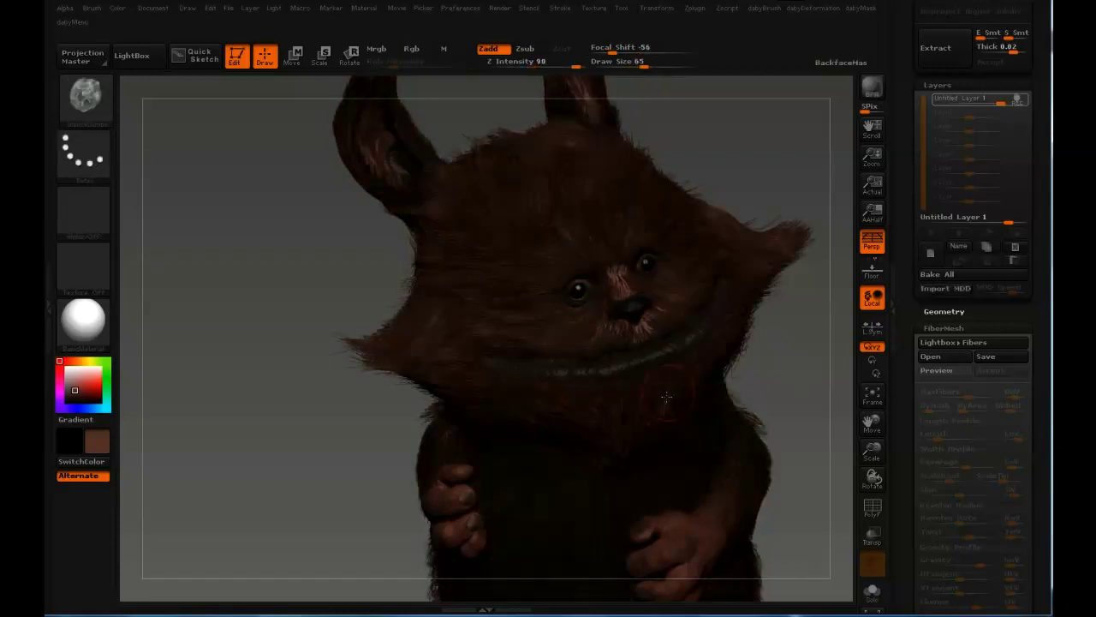
{"action": "right_click_drag", "start_coordinate": [574, 416], "coordinate": [490, 413]}
{"action": "key", "text": "bracketleft"}
{"action": "key", "text": "bracketleft"}
{"action": "mouse_move", "coordinate": [734, 359]}
{"action": "right_mouse_down"}
{"action": "mouse_move", "coordinate": [772, 353]}
{"action": "mouse_move", "coordinate": [774, 328]}
{"action": "right_mouse_up"}
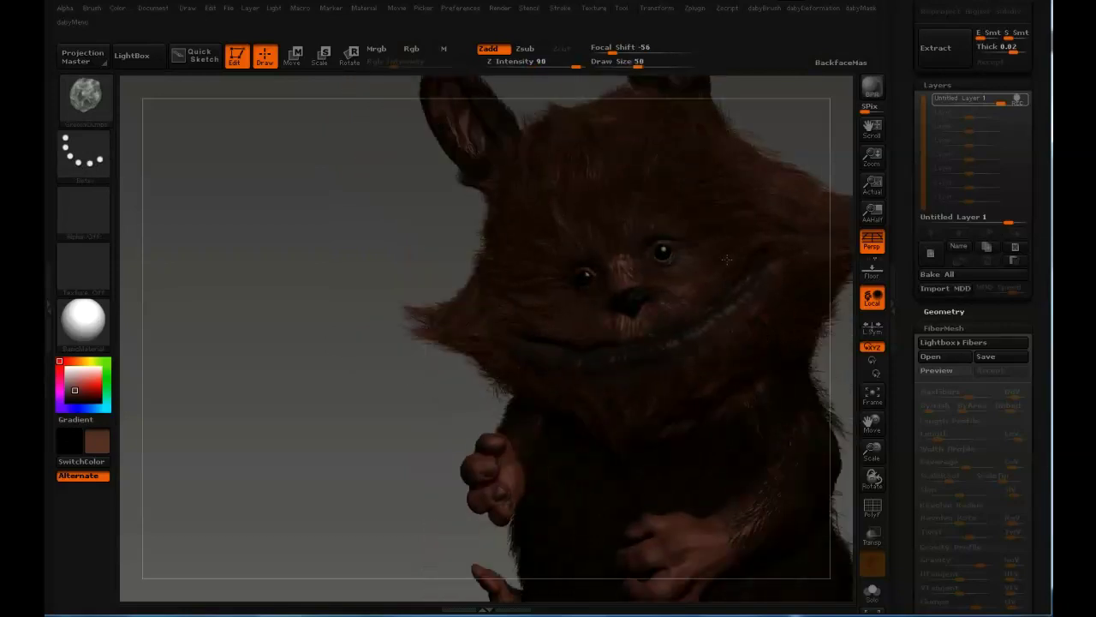
Step: Clump the fur across the other cheek and toward its pointed tip at a draw size of about 61
{"action": "right_click_drag", "start_coordinate": [786, 235], "coordinate": [713, 268], "text": "alt"}
{"action": "key", "text": "s"}
{"action": "left_click", "coordinate": [729, 322]}
{"action": "mouse_move", "coordinate": [802, 222]}
{"action": "right_mouse_down"}
{"action": "mouse_move", "coordinate": [695, 248]}
{"action": "mouse_move", "coordinate": [675, 229]}
{"action": "mouse_move", "coordinate": [582, 235]}
{"action": "right_mouse_up"}
{"action": "key", "text": "s"}
{"action": "left_click", "coordinate": [775, 232]}
{"action": "right_click_drag", "start_coordinate": [673, 220], "coordinate": [688, 250], "text": "alt"}
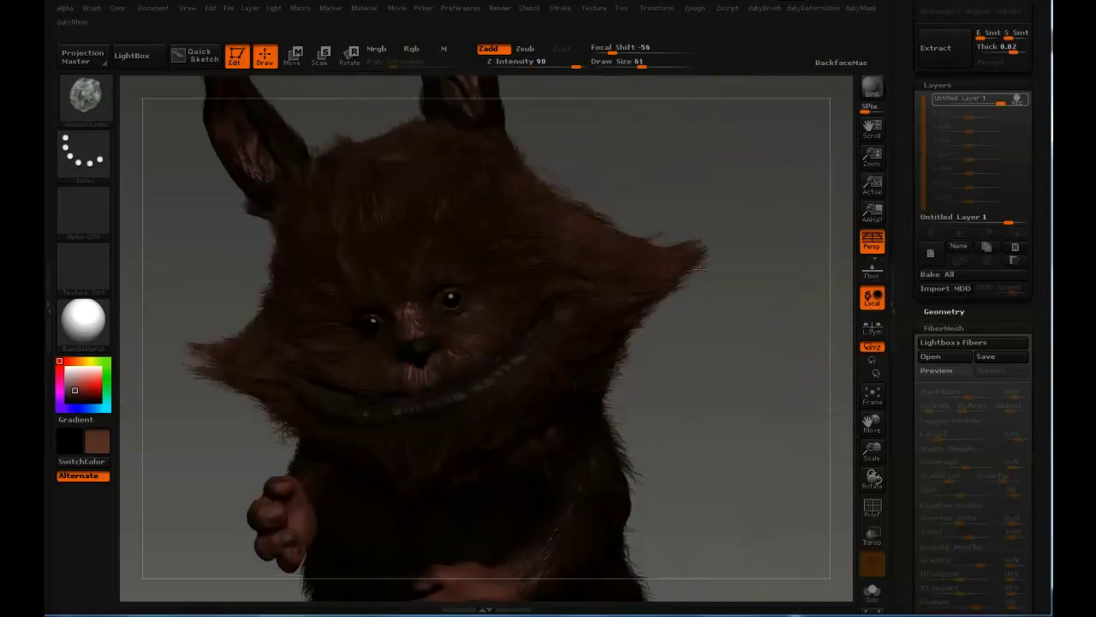
{"action": "key", "text": "s"}
{"action": "left_click", "coordinate": [694, 276]}
{"action": "mouse_move", "coordinate": [690, 231]}
{"action": "right_mouse_down"}
{"action": "mouse_move", "coordinate": [719, 247]}
{"action": "mouse_move", "coordinate": [647, 214]}
{"action": "right_mouse_up"}
Step: Groom the cheek tip into a longer point with another groom brush, and return to GroomClumps at draw size 44
{"action": "key", "text": "b"}
{"action": "key", "text": "g"}
{"action": "key", "text": "h"}
{"action": "key", "text": "b"}
{"action": "key", "text": "g"}
{"action": "key", "text": "t"}
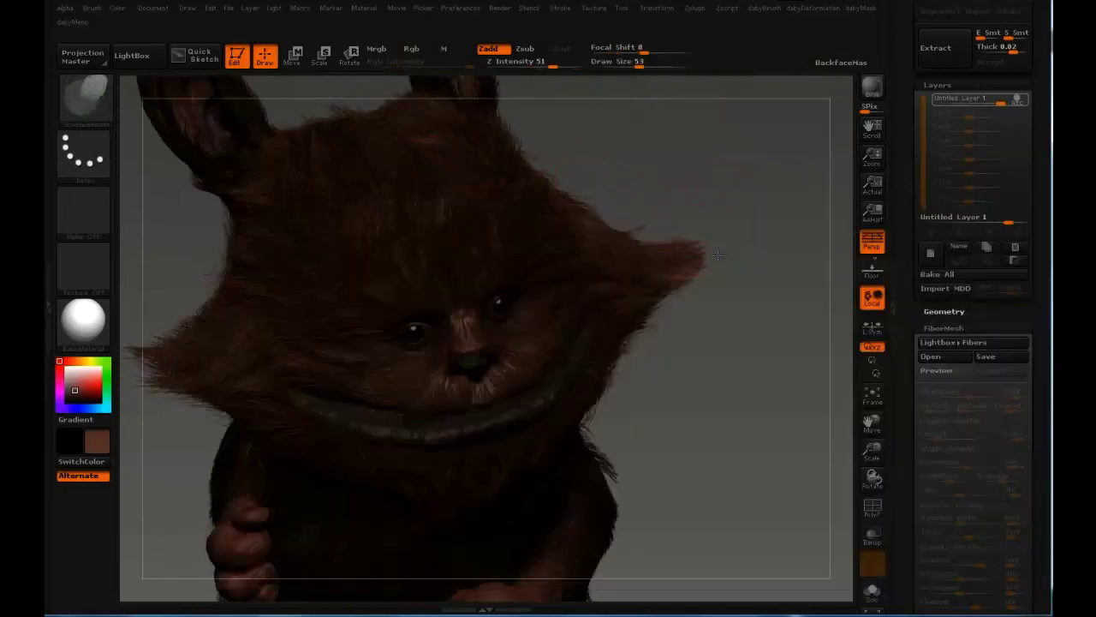
{"action": "key", "text": "bracketleft"}
{"action": "key", "text": "b"}
{"action": "left_click", "coordinate": [719, 269]}
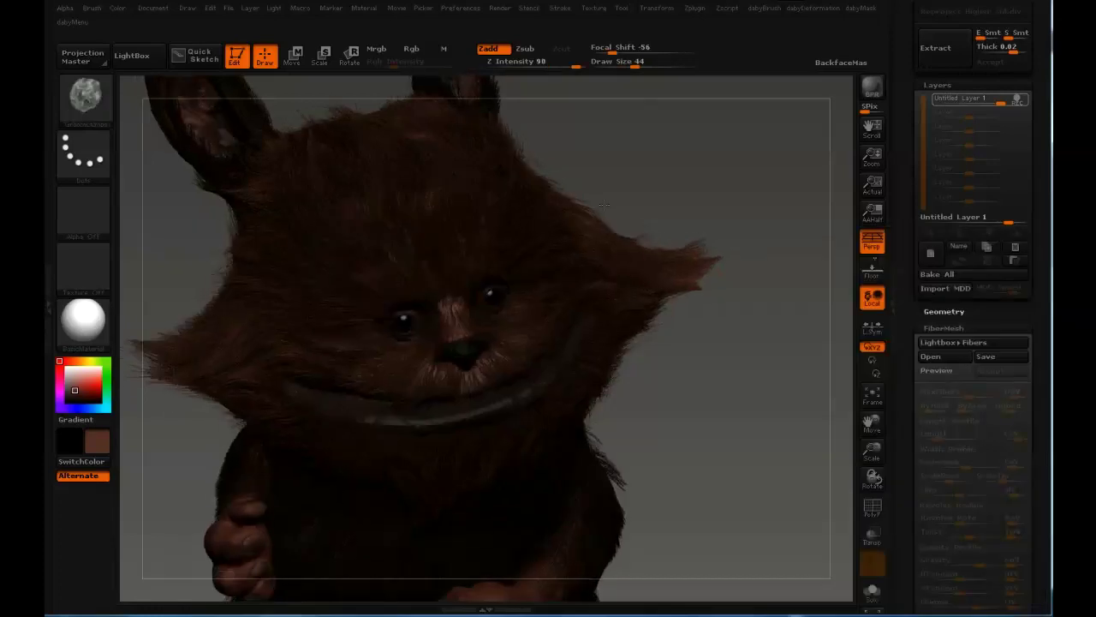
Step: Clump the fur on the forehead and around the mouth at a draw size of about 59
{"action": "key", "text": "s"}
{"action": "left_click", "coordinate": [496, 148]}
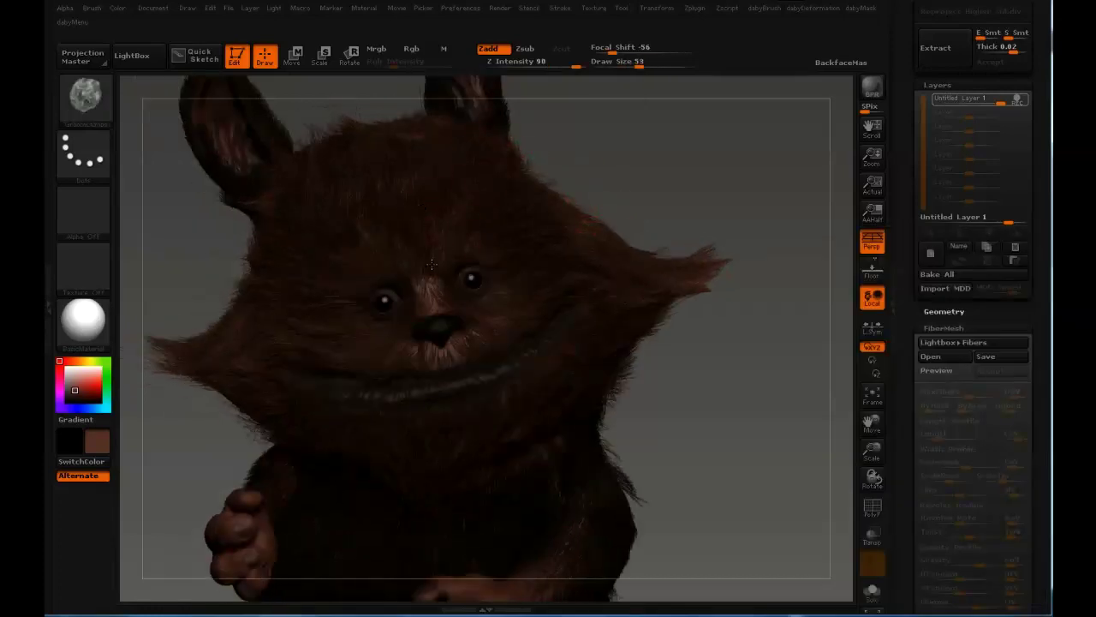
{"action": "right_click_drag", "start_coordinate": [439, 394], "coordinate": [509, 314], "text": "alt"}
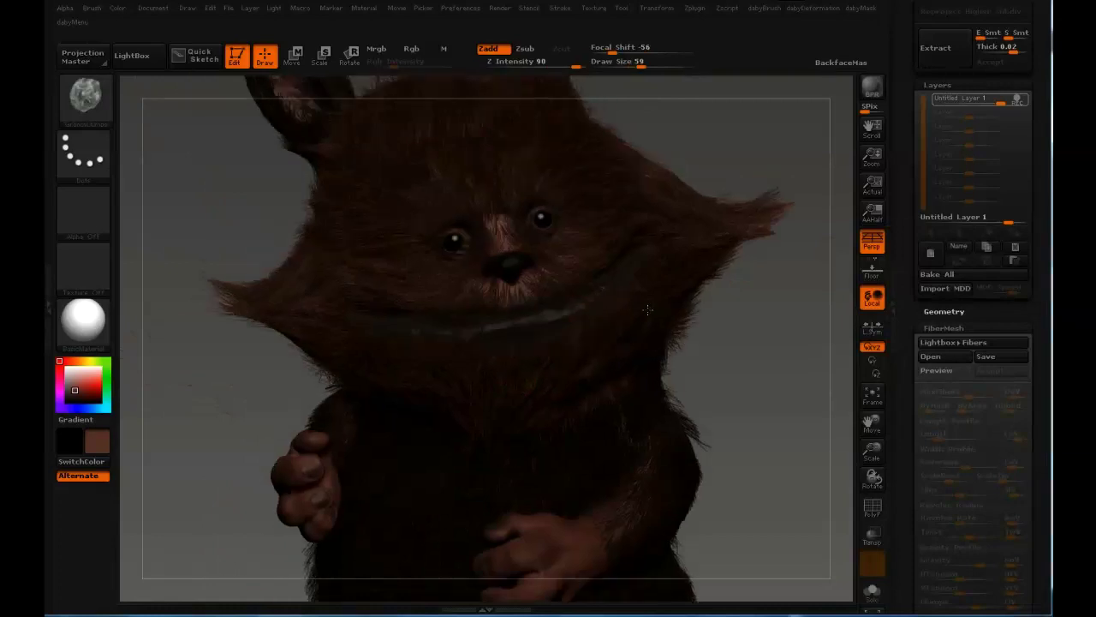
{"action": "right_click_drag", "start_coordinate": [646, 286], "coordinate": [659, 426], "text": "alt"}
Step: Clump the fur on the side and back of the head, raising the draw size to about 84
{"action": "mouse_move", "coordinate": [736, 265]}
{"action": "right_mouse_down"}
{"action": "mouse_move", "coordinate": [528, 251]}
{"action": "mouse_move", "coordinate": [470, 184]}
{"action": "mouse_move", "coordinate": [581, 164]}
{"action": "right_mouse_up"}
{"action": "key", "text": "s"}
{"action": "left_click", "coordinate": [456, 210]}
{"action": "key", "text": "bracketleft"}
{"action": "key", "text": "bracketleft"}
{"action": "key", "text": "bracketleft"}
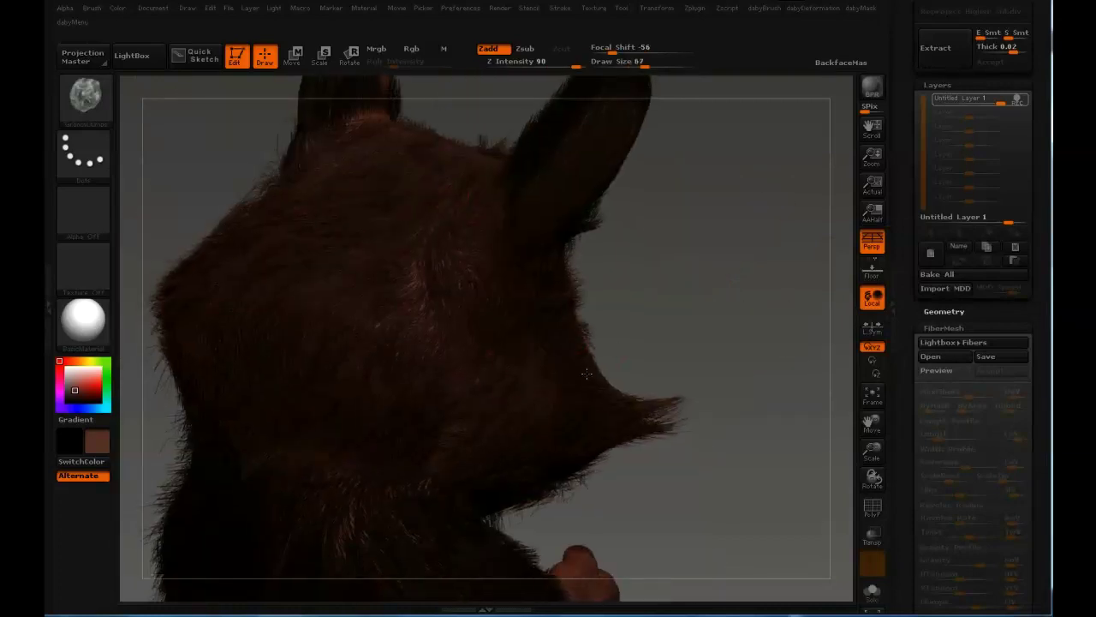
{"action": "right_click_drag", "start_coordinate": [602, 354], "coordinate": [568, 399]}
{"action": "key", "text": "bracketright"}
{"action": "key", "text": "bracketright"}
{"action": "right_click_drag", "start_coordinate": [291, 364], "coordinate": [358, 369]}
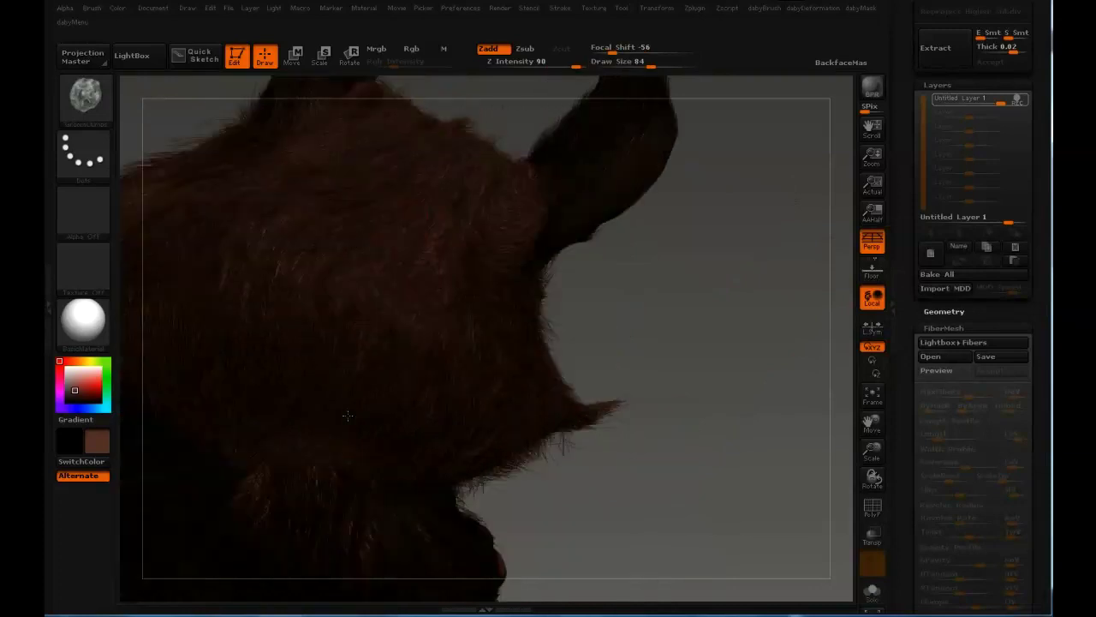
Step: Clump the fur across the back of the head at a draw size of 108
{"action": "right_click_drag", "start_coordinate": [323, 269], "coordinate": [458, 290], "text": "alt"}
{"action": "key", "text": "s"}
{"action": "left_click_drag", "start_coordinate": [331, 355], "coordinate": [336, 356]}
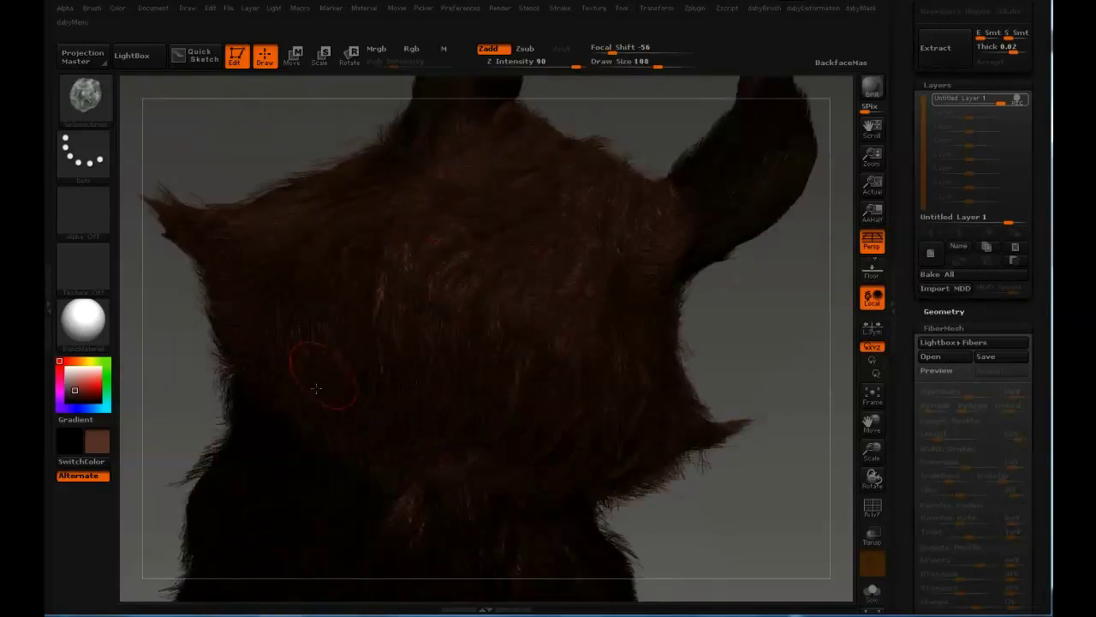
Step: Reduce the draw size to 39 and clear the mask from the body fur
{"action": "key", "text": "s"}
{"action": "left_click_drag", "start_coordinate": [217, 227], "coordinate": [190, 220]}
{"action": "right_click_drag", "start_coordinate": [526, 250], "coordinate": [592, 210]}
{"action": "key", "text": "f"}
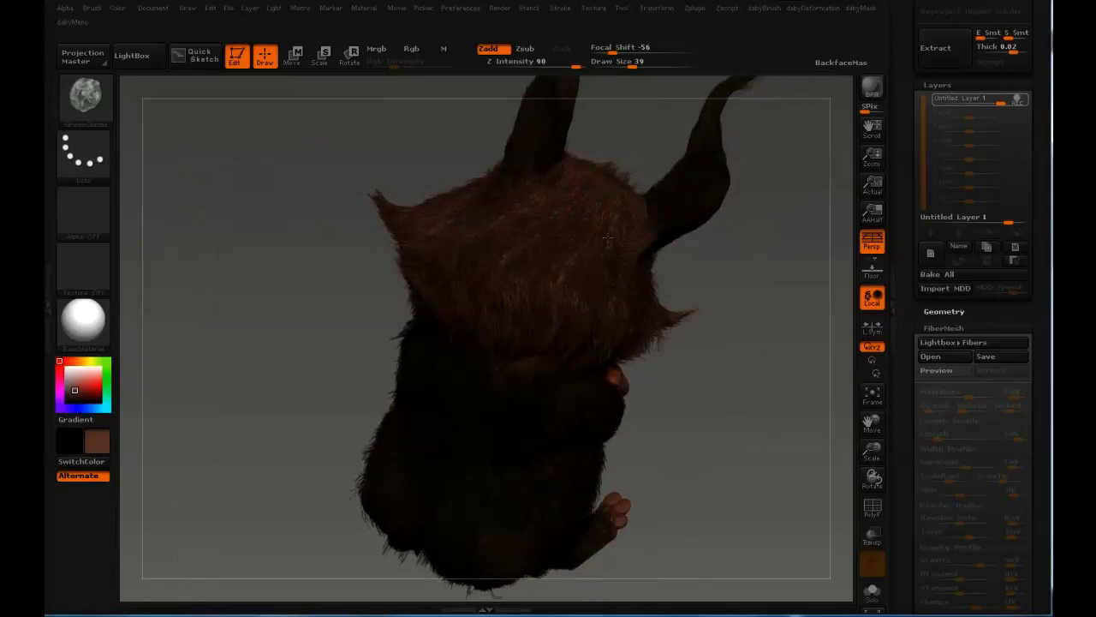
{"action": "left_click_drag", "start_coordinate": [569, 223], "coordinate": [452, 245]}
{"action": "right_click_drag", "start_coordinate": [484, 199], "coordinate": [539, 202]}
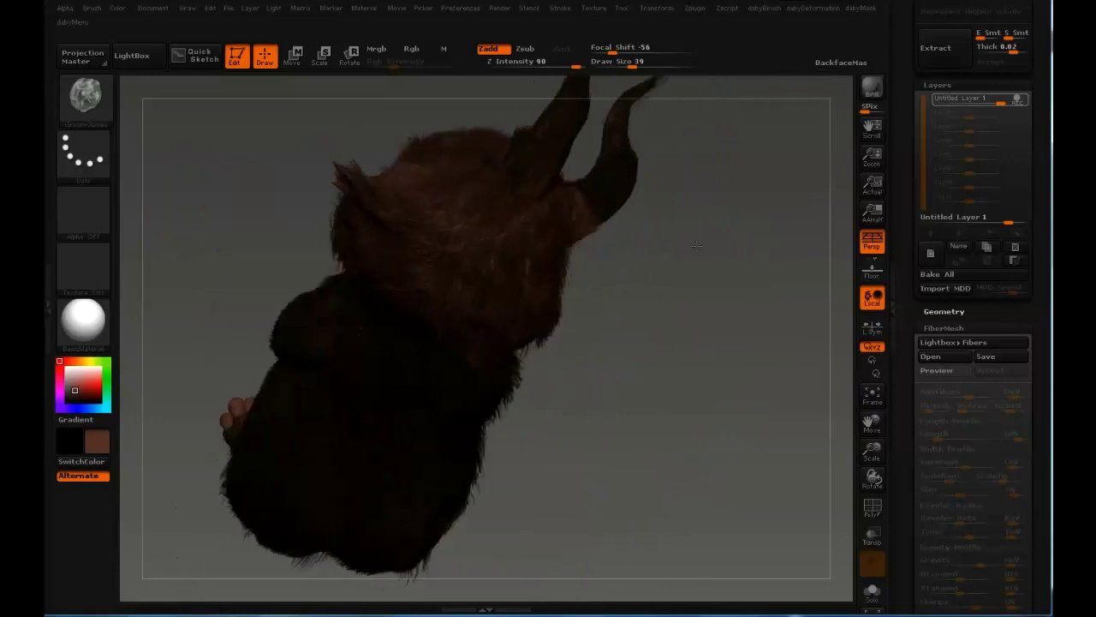
{"action": "left_click", "coordinate": [462, 360], "text": "alt"}
{"action": "right_click_drag", "start_coordinate": [720, 184], "coordinate": [621, 167]}
{"action": "left_click_drag", "start_coordinate": [606, 172], "coordinate": [620, 166], "text": "ctrl"}
{"action": "mouse_move", "coordinate": [620, 166]}
{"action": "right_mouse_down"}
{"action": "mouse_move", "coordinate": [582, 247]}
{"action": "mouse_move", "coordinate": [529, 218]}
{"action": "right_mouse_up"}
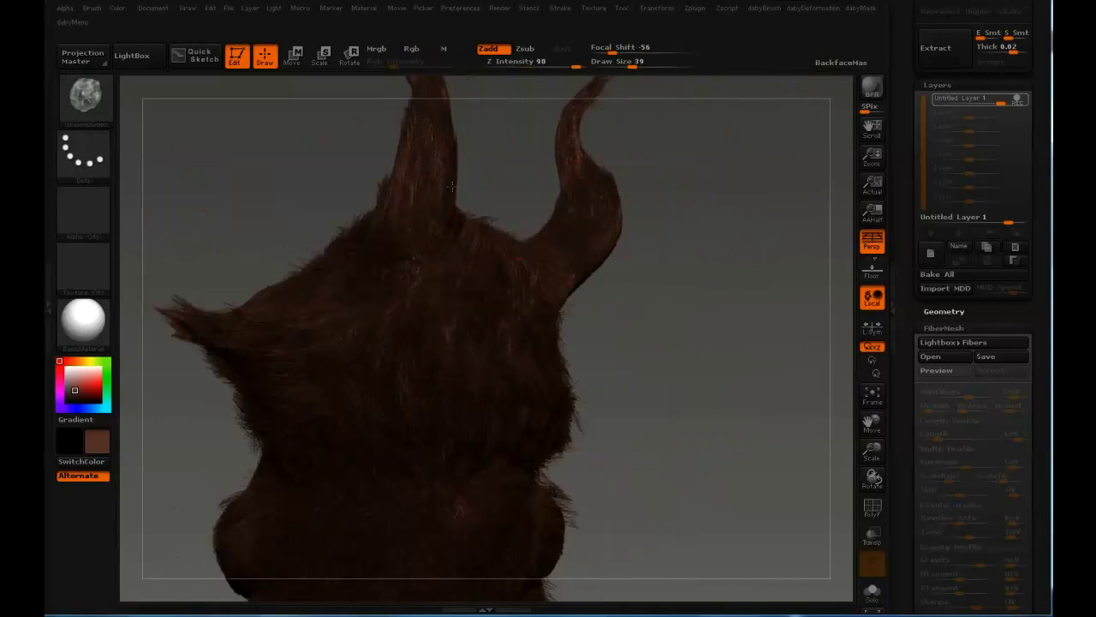
Step: Clump the fur on the backs of the ears, toggling the mask inversion while working
{"action": "right_click_drag", "start_coordinate": [489, 186], "coordinate": [549, 221]}
{"action": "key", "text": "1"}
{"action": "key", "text": "bracketright"}
{"action": "mouse_move", "coordinate": [479, 212]}
{"action": "right_mouse_down"}
{"action": "mouse_move", "coordinate": [498, 214]}
{"action": "mouse_move", "coordinate": [513, 183]}
{"action": "right_mouse_up"}
{"action": "key", "text": "ctrl+i"}
{"action": "key", "text": "2"}
{"action": "key", "text": "ctrl+i"}
{"action": "key", "text": "bracketleft"}
Step: Clump the fur along the upper ears, adjusting the brush size between strokes
{"action": "right_click_drag", "start_coordinate": [435, 122], "coordinate": [498, 204], "text": "alt"}
{"action": "key", "text": "s"}
{"action": "left_click_drag", "start_coordinate": [482, 152], "coordinate": [487, 185]}
{"action": "key", "text": "s"}
{"action": "mouse_move", "coordinate": [476, 181]}
{"action": "right_mouse_down"}
{"action": "mouse_move", "coordinate": [535, 180]}
{"action": "mouse_move", "coordinate": [512, 178]}
{"action": "right_mouse_up"}
{"action": "key", "text": "s"}
{"action": "left_click_drag", "start_coordinate": [465, 183], "coordinate": [458, 183]}
{"action": "right_click_drag", "start_coordinate": [456, 296], "coordinate": [497, 286]}
Step: Clump the fur on the ear tips and ear edges from the front and back at draw size 51
{"action": "key", "text": "ctrl+h"}
{"action": "mouse_move", "coordinate": [364, 119]}
{"action": "right_mouse_down", "text": "alt"}
{"action": "mouse_move", "coordinate": [528, 168]}
{"action": "mouse_move", "coordinate": [553, 202]}
{"action": "mouse_move", "coordinate": [559, 244]}
{"action": "right_mouse_up", "text": "alt"}
{"action": "key", "text": "s"}
{"action": "left_click_drag", "start_coordinate": [404, 206], "coordinate": [408, 206]}
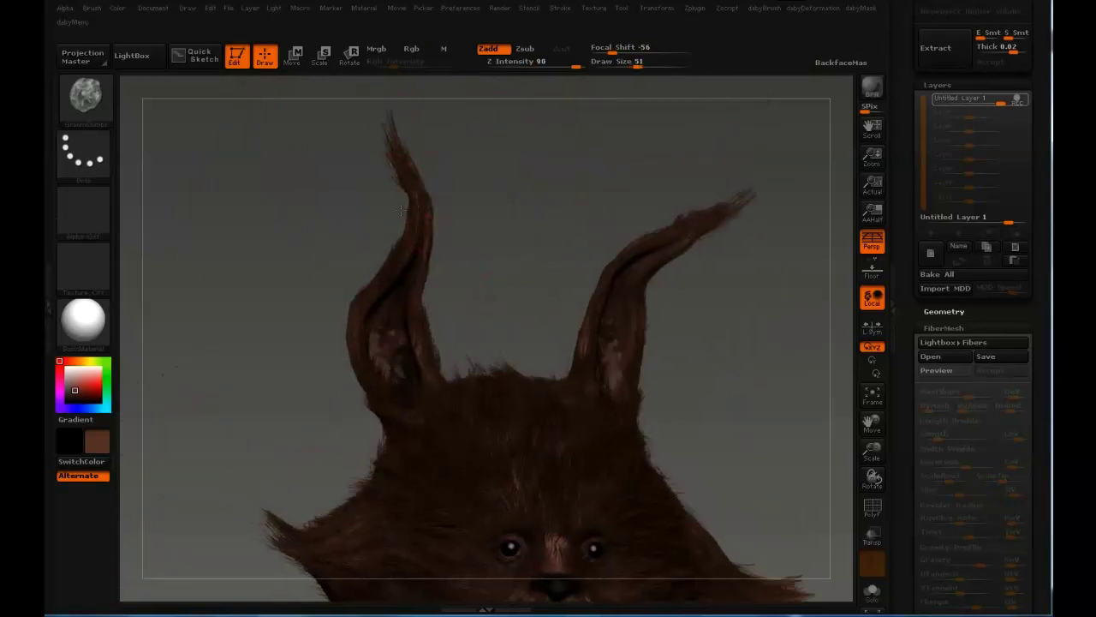
{"action": "right_click_drag", "start_coordinate": [427, 202], "coordinate": [377, 210]}
{"action": "left_click_drag", "start_coordinate": [438, 267], "coordinate": [433, 231]}
{"action": "right_click_drag", "start_coordinate": [496, 240], "coordinate": [442, 237]}
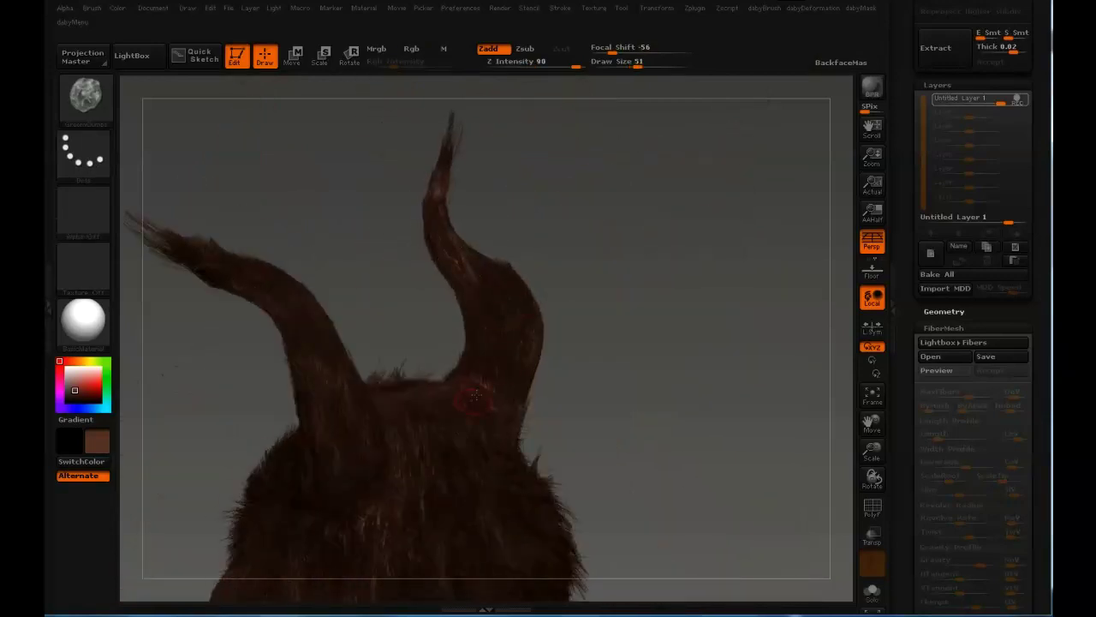
{"action": "left_click_drag", "start_coordinate": [492, 275], "coordinate": [530, 337]}
Step: Try masking the head fur to isolate the body fur
{"action": "right_click_drag", "start_coordinate": [488, 266], "coordinate": [558, 240]}
{"action": "right_click_drag", "start_coordinate": [524, 174], "coordinate": [529, 77], "text": "alt"}
{"action": "right_click_drag", "start_coordinate": [565, 206], "coordinate": [728, 184]}
{"action": "mouse_move", "coordinate": [728, 257]}
{"action": "right_mouse_down", "text": "alt"}
{"action": "mouse_move", "coordinate": [728, 172]}
{"action": "mouse_move", "coordinate": [728, 257]}
{"action": "right_mouse_up", "text": "alt"}
{"action": "right_click_drag", "start_coordinate": [599, 377], "coordinate": [514, 283], "text": "alt"}
{"action": "left_click", "coordinate": [431, 269], "text": "ctrl"}
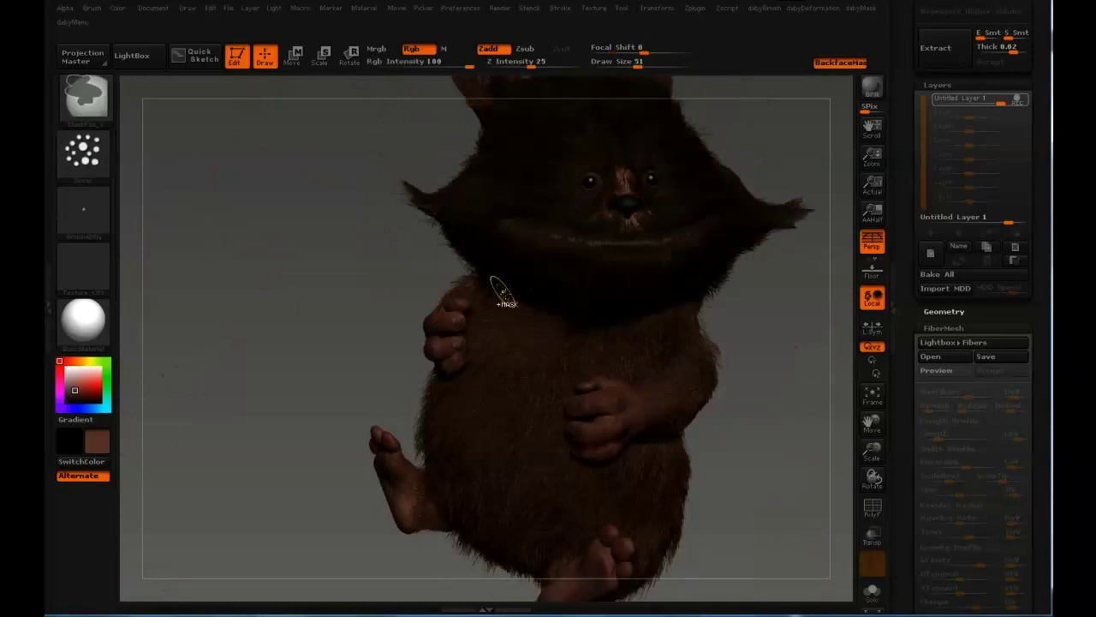
{"action": "left_click", "coordinate": [431, 269], "text": "ctrl"}
Step: Clump the fur on the belly and sides of the body at draw size 51
{"action": "left_click_drag", "start_coordinate": [488, 385], "coordinate": [591, 375]}
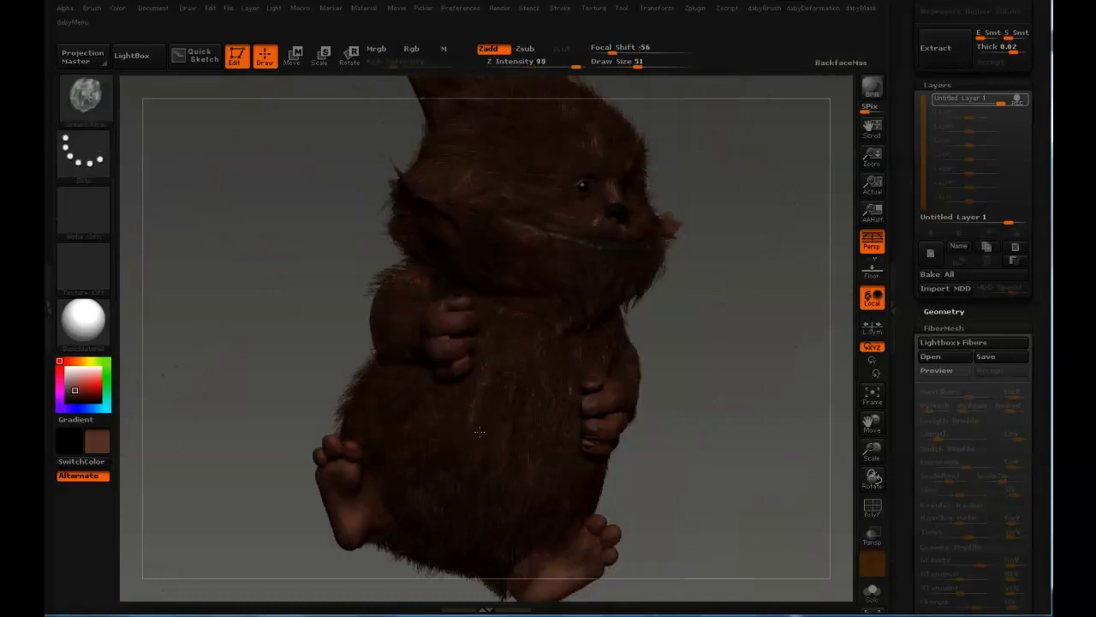
{"action": "left_click_drag", "start_coordinate": [728, 524], "coordinate": [625, 519]}
{"action": "left_click_drag", "start_coordinate": [693, 522], "coordinate": [596, 490]}
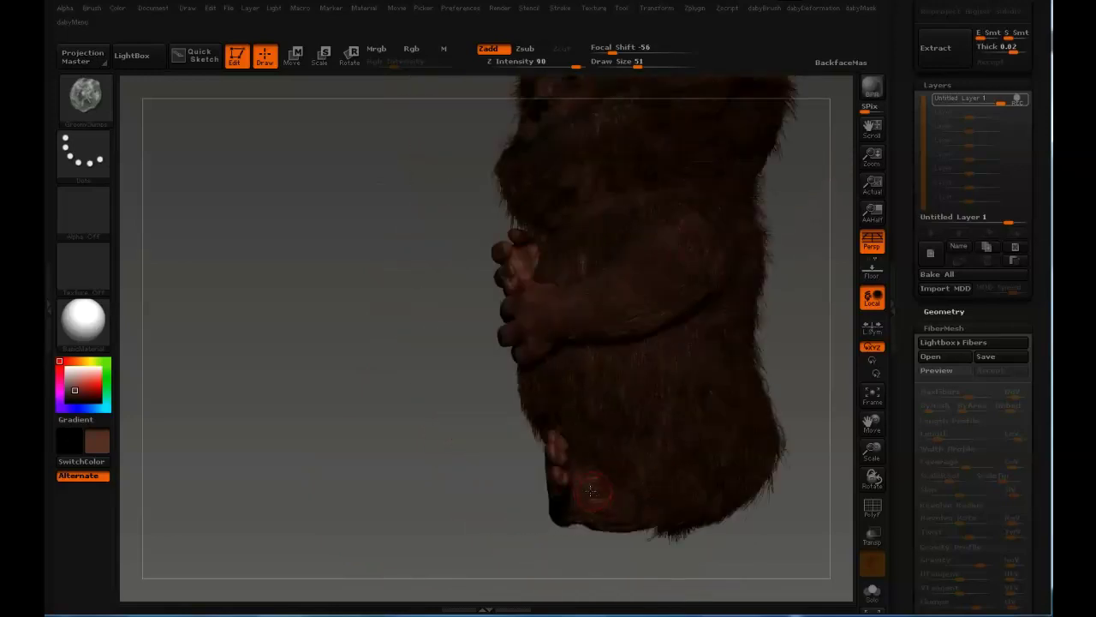
{"action": "left_click_drag", "start_coordinate": [693, 227], "coordinate": [760, 248]}
Step: Clump the fur on the arm and the side of the body, starting at draw size 58
{"action": "left_click_drag", "start_coordinate": [366, 89], "coordinate": [505, 164], "text": "alt"}
{"action": "key", "text": "bracketright"}
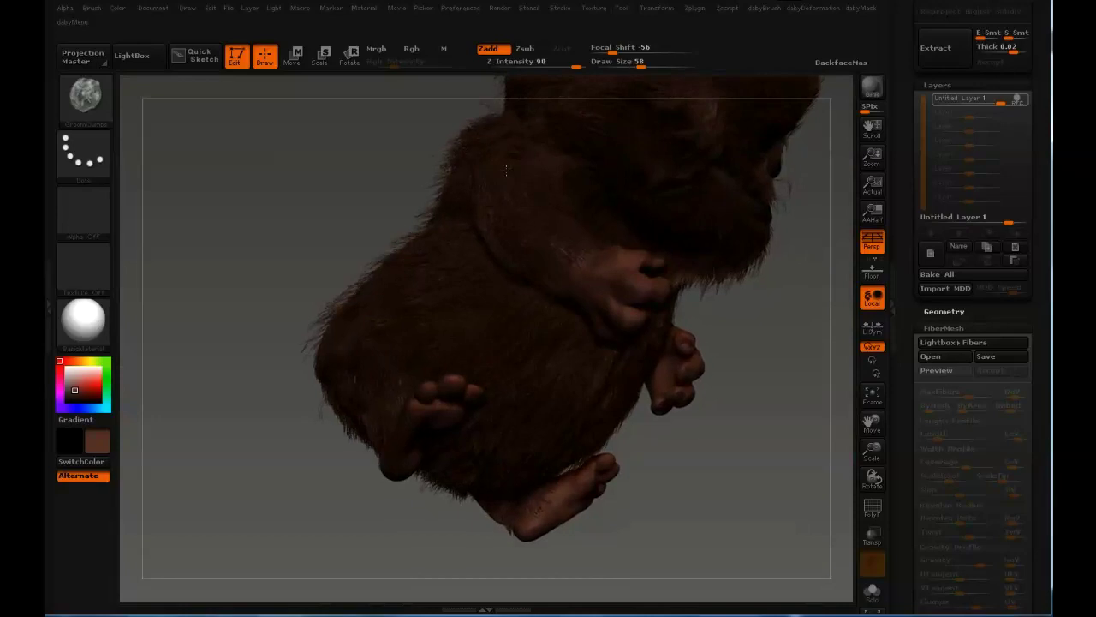
{"action": "right_click_drag", "start_coordinate": [471, 181], "coordinate": [513, 218]}
{"action": "right_click_drag", "start_coordinate": [459, 174], "coordinate": [560, 173]}
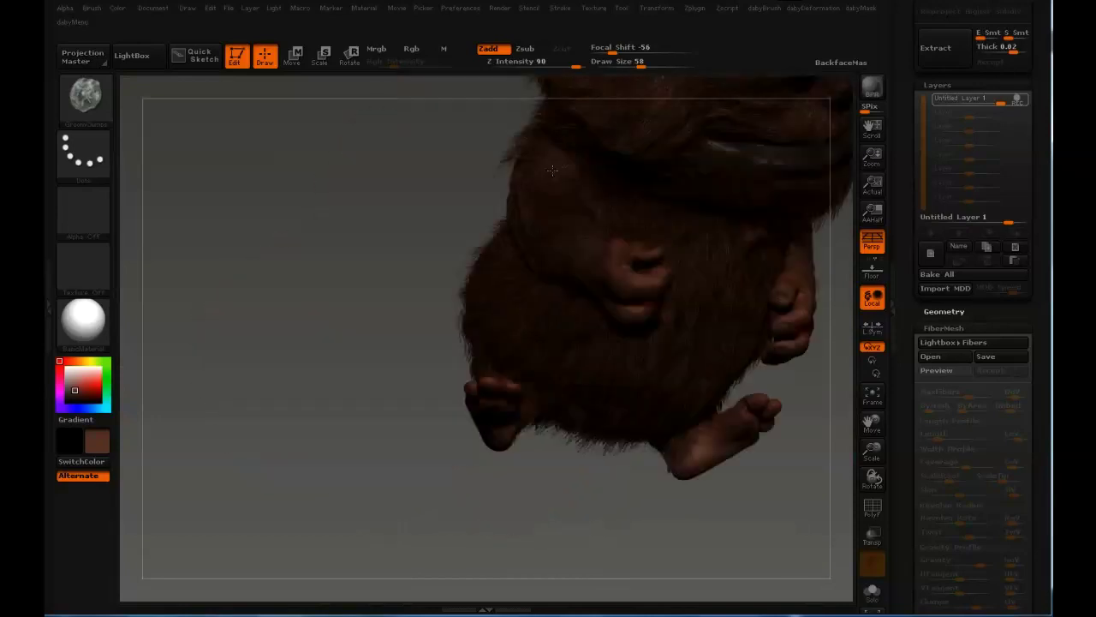
{"action": "right_click_drag", "start_coordinate": [561, 243], "coordinate": [594, 233]}
{"action": "key", "text": "s"}
{"action": "left_click_drag", "start_coordinate": [563, 227], "coordinate": [521, 191]}
{"action": "key", "text": "s"}
{"action": "right_click_drag", "start_coordinate": [507, 192], "coordinate": [555, 222]}
Step: Set the grooming brush to Z intensity 100 and draw size 56
{"action": "key", "text": "s"}
{"action": "left_click_drag", "start_coordinate": [376, 237], "coordinate": [383, 243]}
{"action": "key", "text": "u"}
{"action": "key", "text": "s"}
{"action": "left_click_drag", "start_coordinate": [387, 242], "coordinate": [394, 241]}
{"action": "key", "text": "s"}
{"action": "left_click_drag", "start_coordinate": [327, 244], "coordinate": [333, 245]}
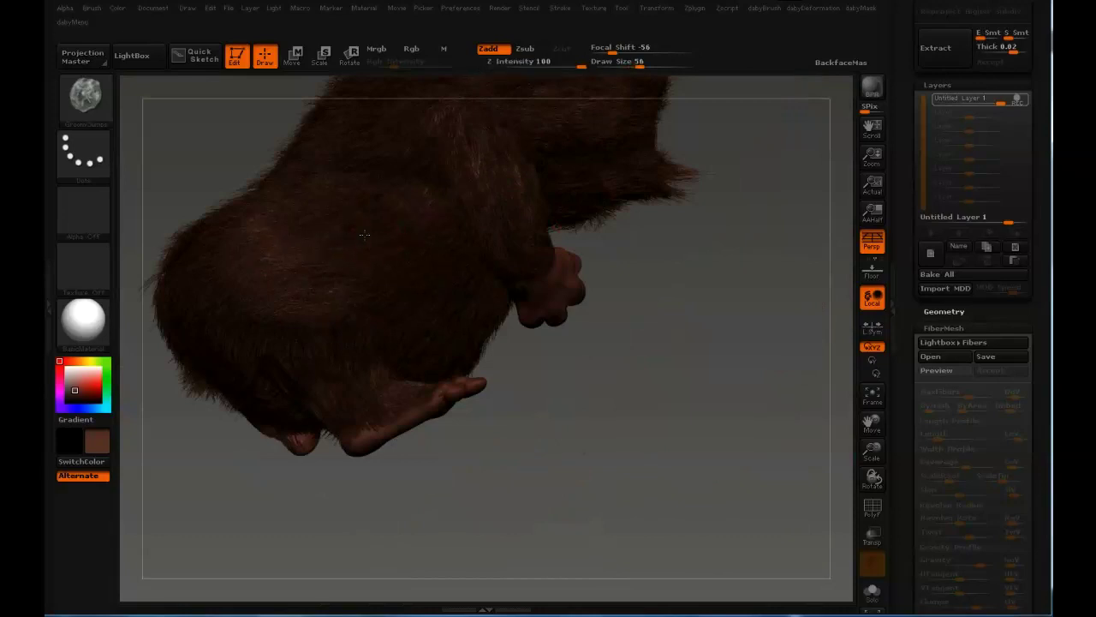
Step: Clump the fur along the hip and lower side above the foot, adjusting the brush size
{"action": "right_click_drag", "start_coordinate": [410, 391], "coordinate": [395, 311]}
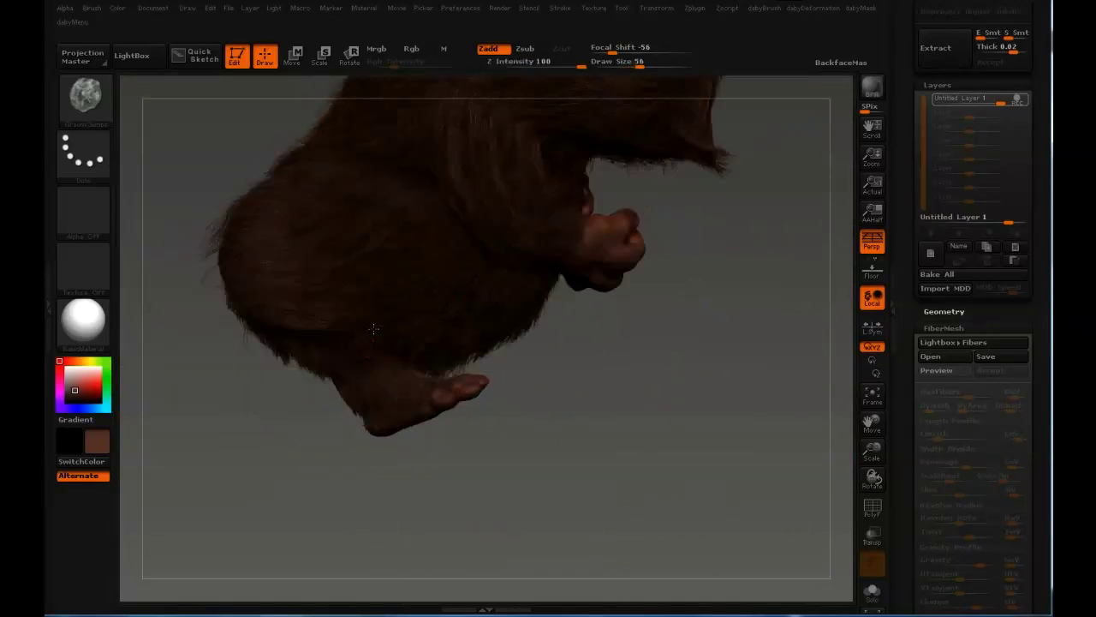
{"action": "left_click_drag", "start_coordinate": [377, 362], "coordinate": [305, 339]}
{"action": "key", "text": "s"}
{"action": "left_click_drag", "start_coordinate": [216, 309], "coordinate": [232, 306]}
{"action": "mouse_move", "coordinate": [225, 189]}
{"action": "right_mouse_down", "text": "alt"}
{"action": "mouse_move", "coordinate": [417, 266]}
{"action": "mouse_move", "coordinate": [380, 264]}
{"action": "right_mouse_up", "text": "alt"}
{"action": "key", "text": "s"}
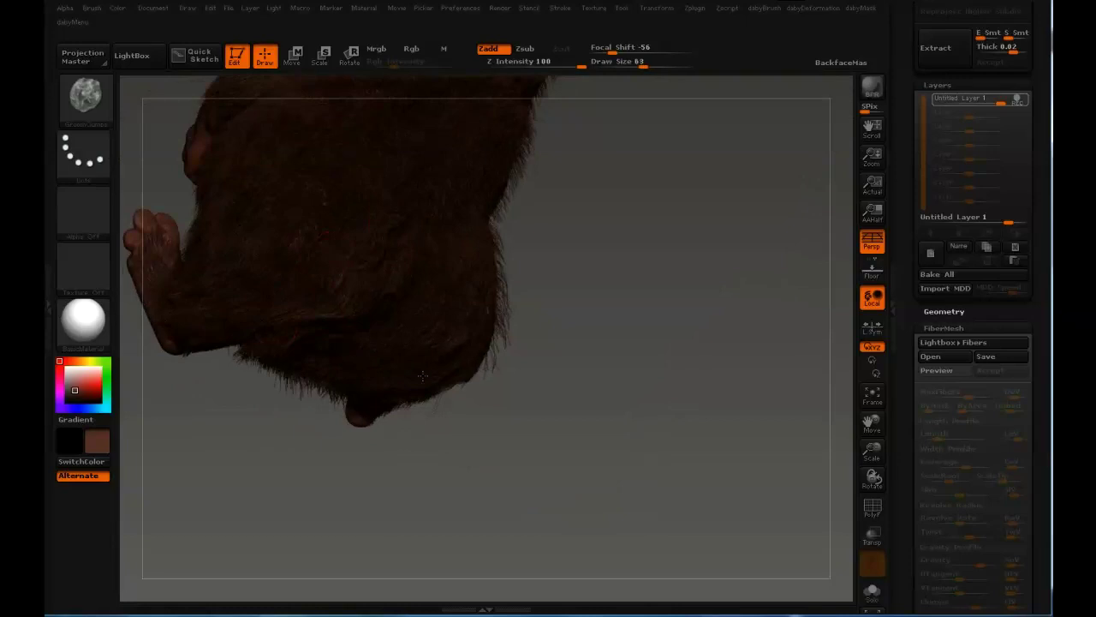
Step: Clump the fur on the back and rear of the body, adjusting the brush size between strokes
{"action": "left_click_drag", "start_coordinate": [408, 291], "coordinate": [472, 252]}
{"action": "right_click_drag", "start_coordinate": [304, 200], "coordinate": [406, 326], "text": "alt"}
{"action": "key", "text": "s"}
{"action": "right_click_drag", "start_coordinate": [300, 205], "coordinate": [386, 184]}
{"action": "key", "text": "s"}
{"action": "mouse_move", "coordinate": [351, 156]}
{"action": "left_mouse_down"}
{"action": "mouse_move", "coordinate": [516, 294]}
{"action": "mouse_move", "coordinate": [541, 347]}
{"action": "mouse_move", "coordinate": [505, 377]}
{"action": "left_mouse_up"}
{"action": "key", "text": "s"}
{"action": "left_click", "coordinate": [492, 388]}
{"action": "right_click_drag", "start_coordinate": [522, 425], "coordinate": [498, 332], "text": "alt"}
{"action": "key", "text": "s"}
{"action": "left_click", "coordinate": [484, 360]}
Step: Try another groom brush, set the draw size to 48, and return to the GroomClumps brush
{"action": "mouse_move", "coordinate": [659, 251]}
{"action": "left_mouse_down", "text": "alt"}
{"action": "mouse_move", "coordinate": [653, 352]}
{"action": "mouse_move", "coordinate": [568, 407]}
{"action": "left_mouse_up", "text": "alt"}
{"action": "key", "text": "bracketleft"}
{"action": "key", "text": "bracketleft"}
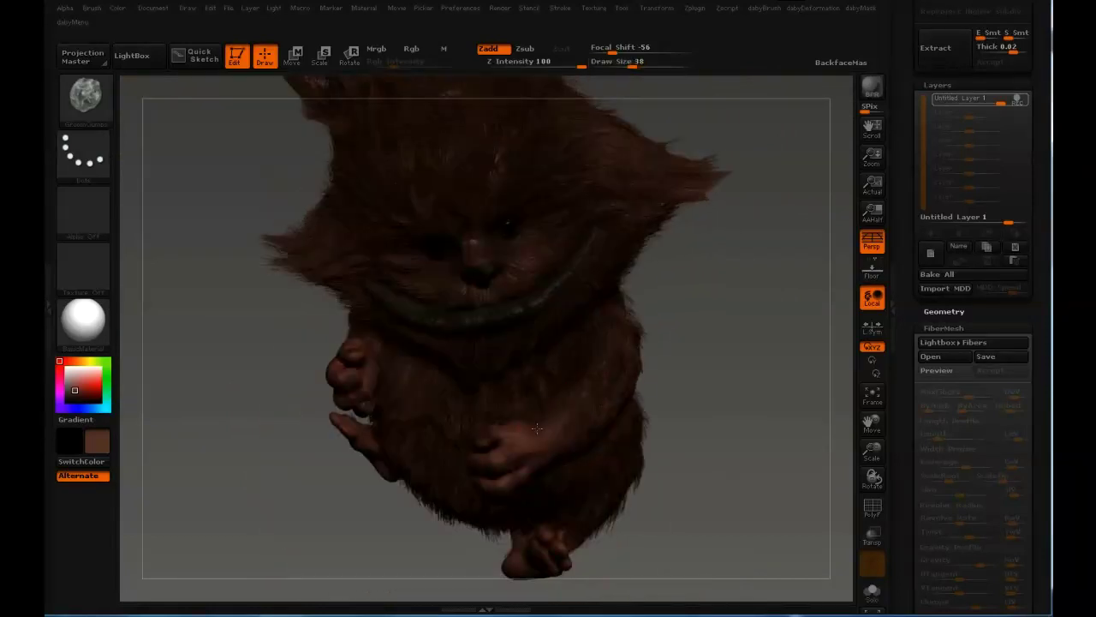
{"action": "key", "text": "b"}
{"action": "key", "text": "g"}
{"action": "key", "text": "h"}
{"action": "key", "text": "bracketright"}
{"action": "key", "text": "b"}
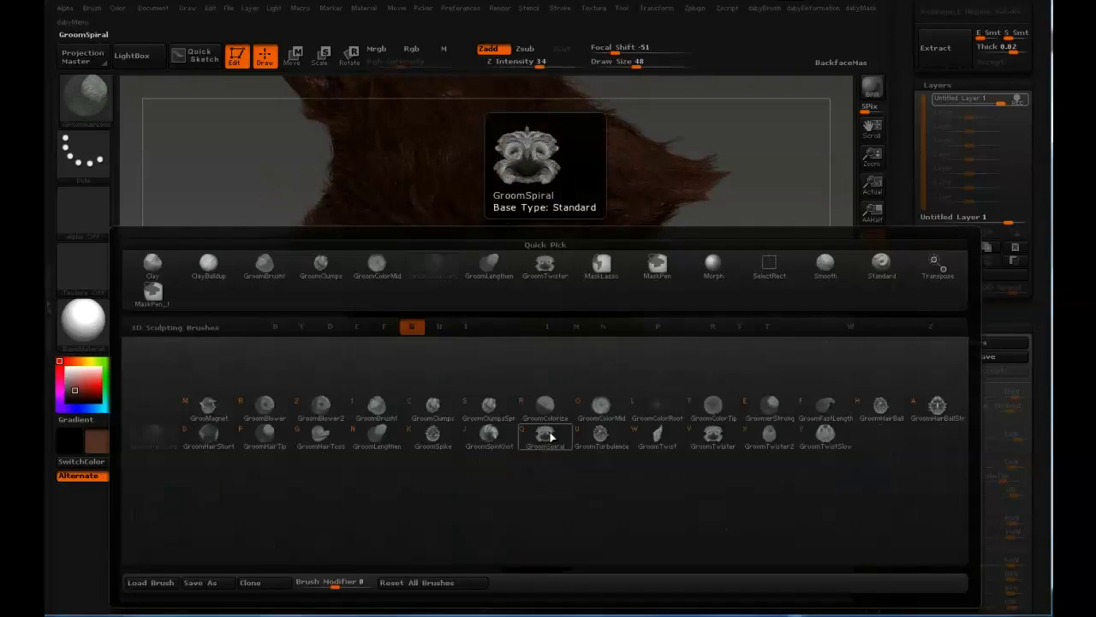
{"action": "key", "text": "g"}
{"action": "key", "text": "c"}
Step: Review the groomed head and body fur from several angles
{"action": "left_click_drag", "start_coordinate": [471, 553], "coordinate": [710, 513]}
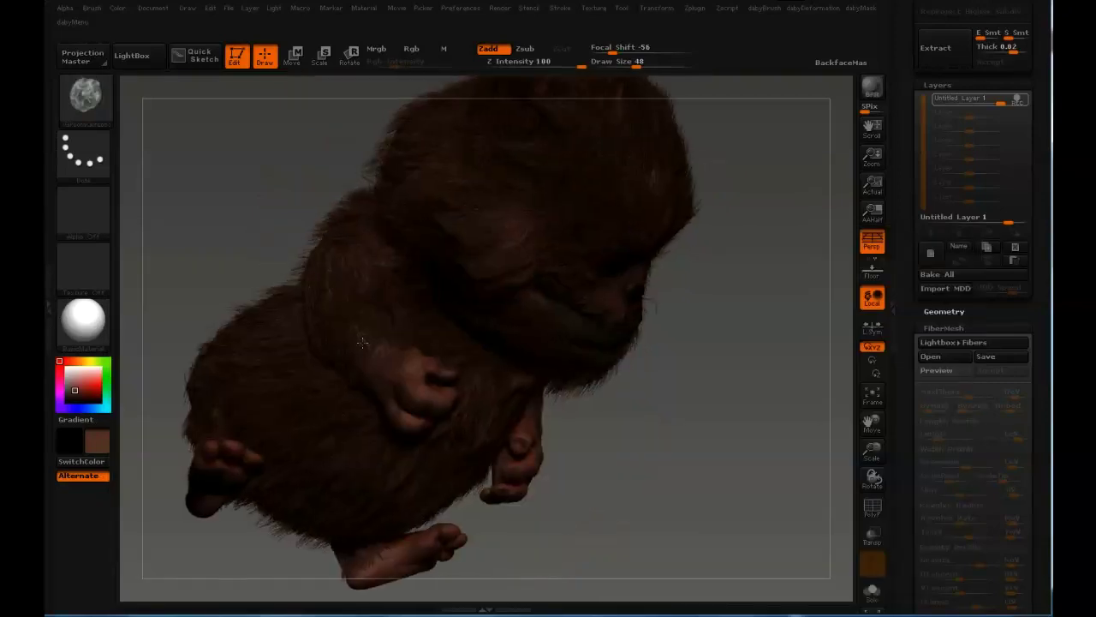
{"action": "left_click_drag", "start_coordinate": [256, 201], "coordinate": [325, 219]}
{"action": "left_click_drag", "start_coordinate": [405, 295], "coordinate": [600, 261]}
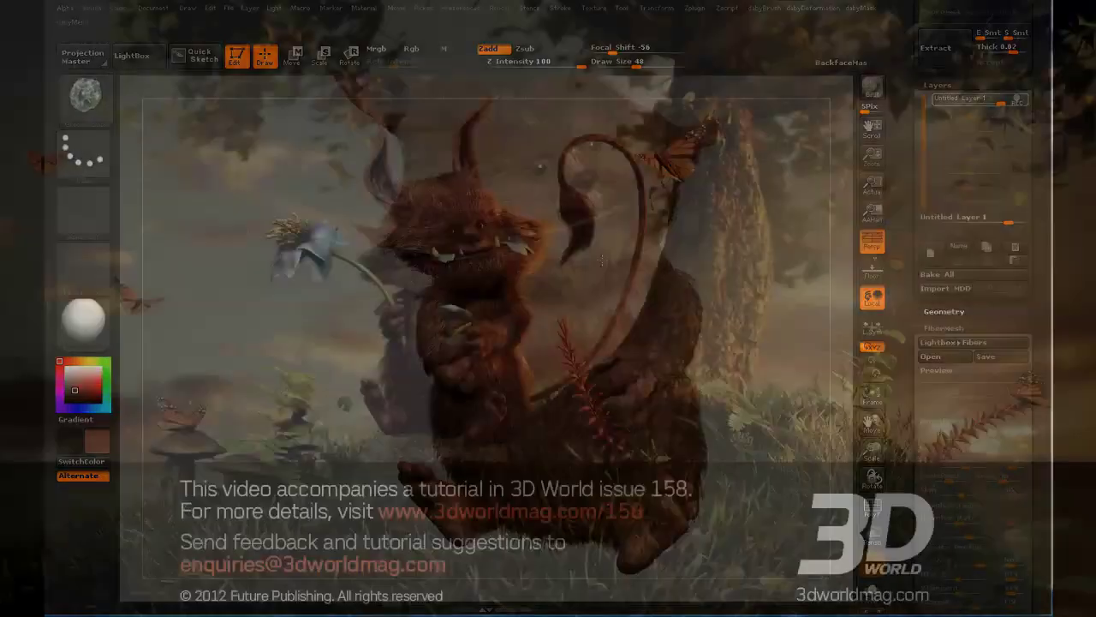